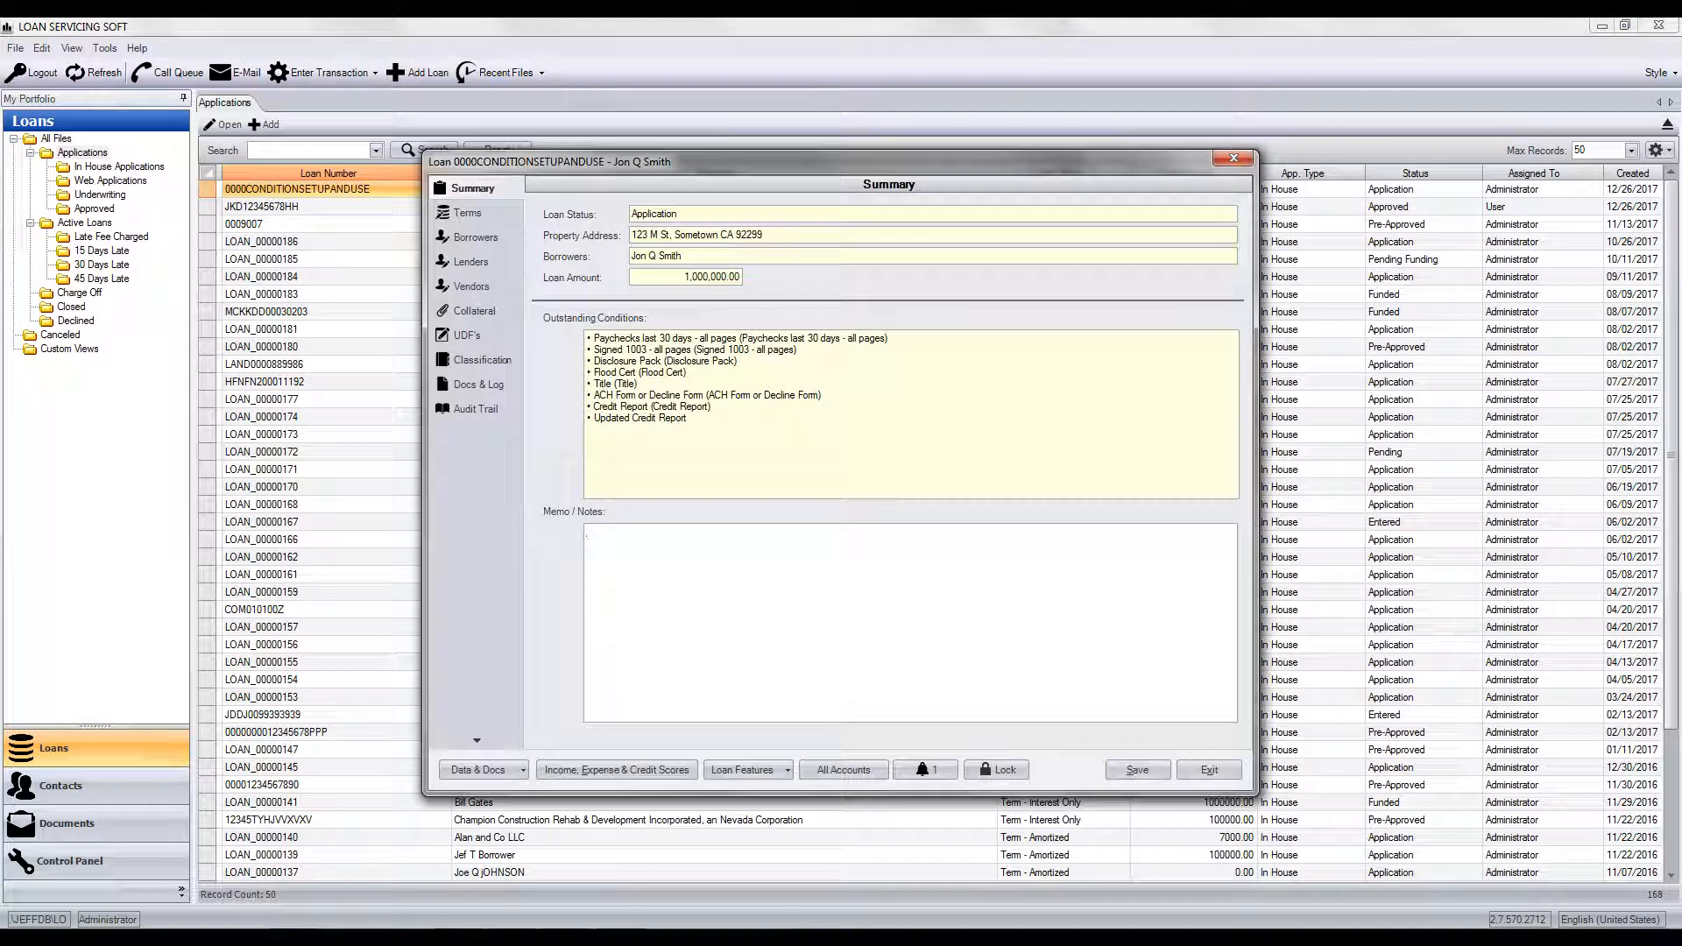
Step: Review the loan's terms and the primary borrower's personal information, and leave the borrower record unchanged
left_click_drag(560, 162, 464, 133)
left_click(368, 184)
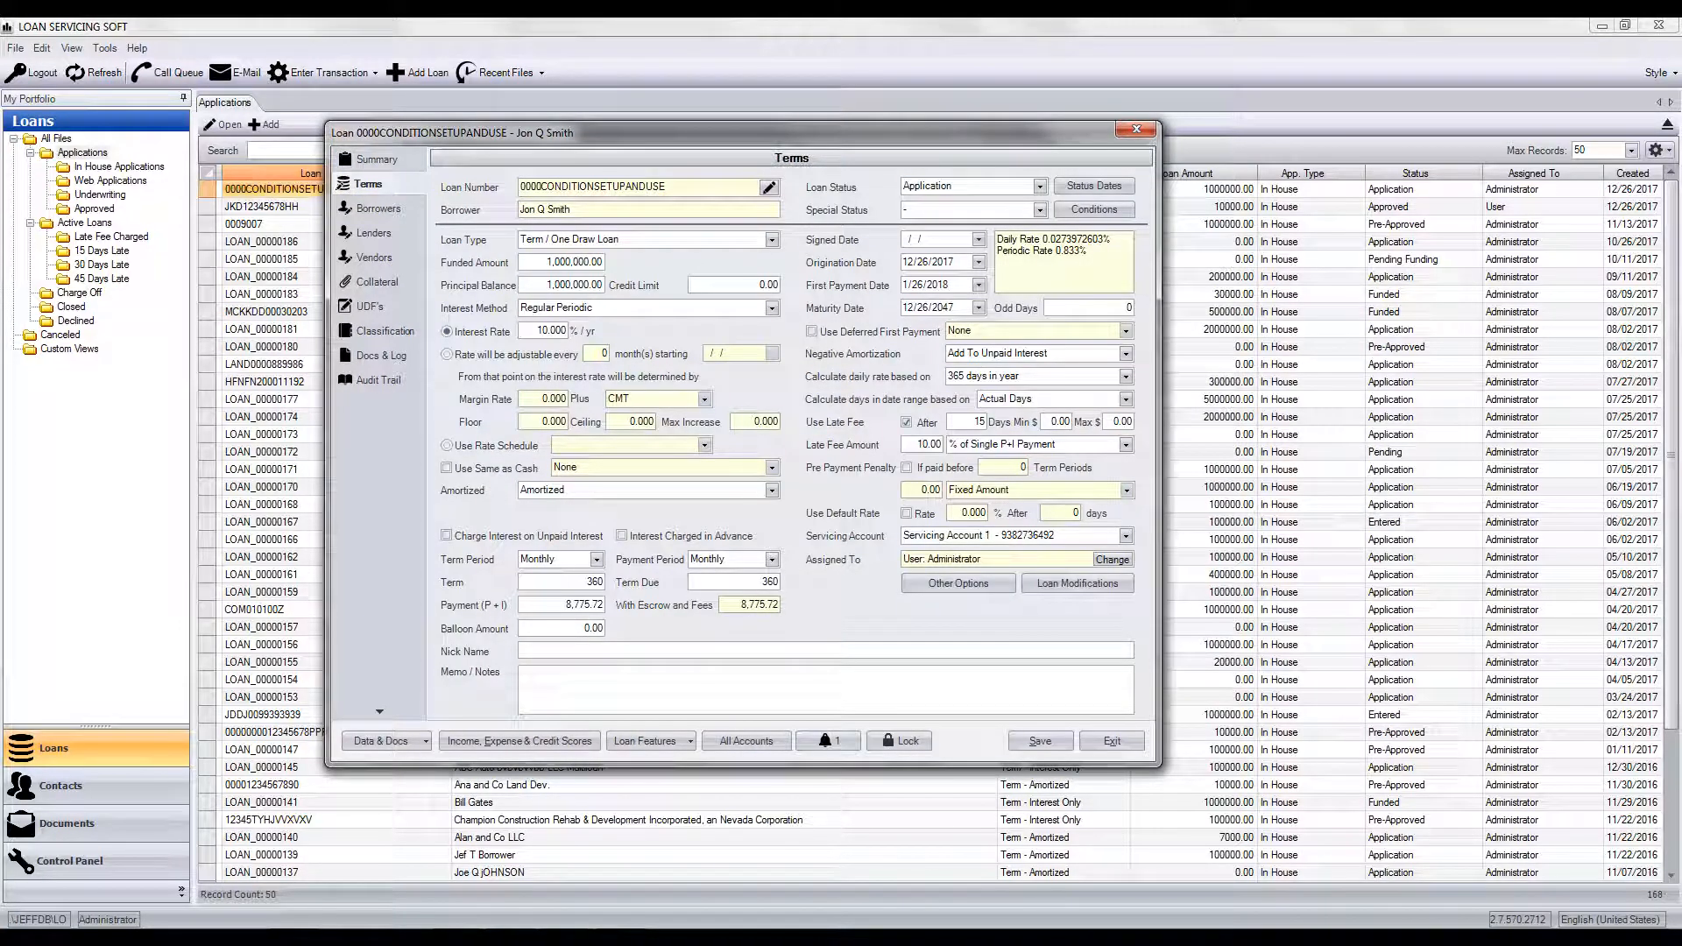
left_click(377, 209)
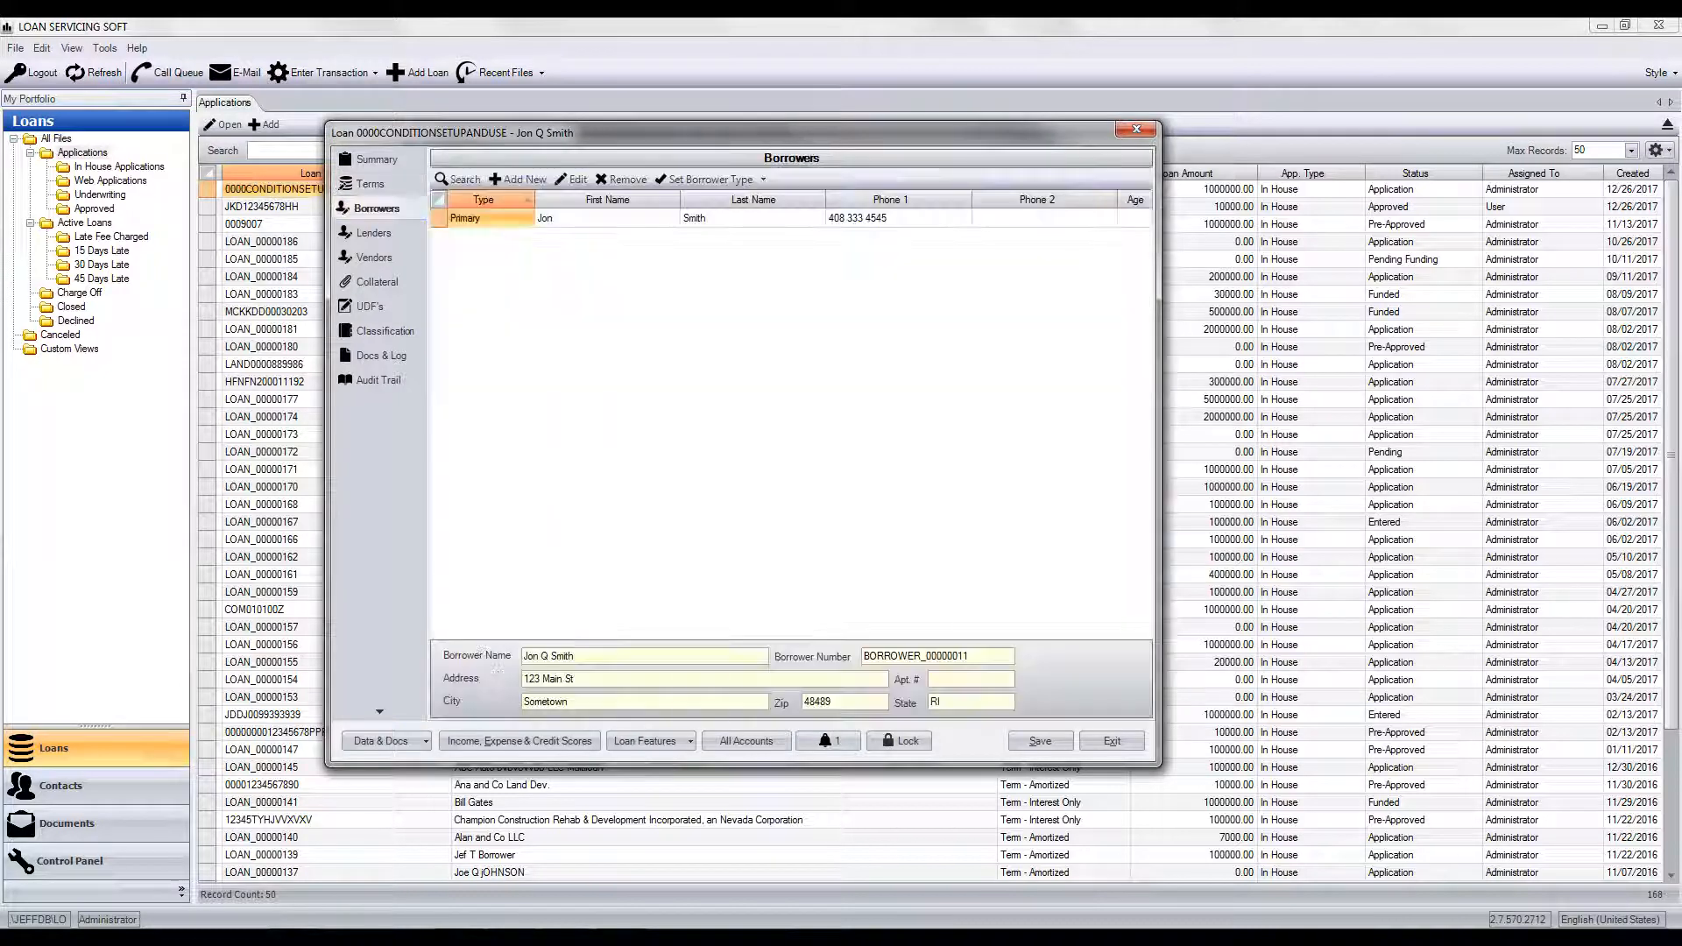
double_click(491, 218)
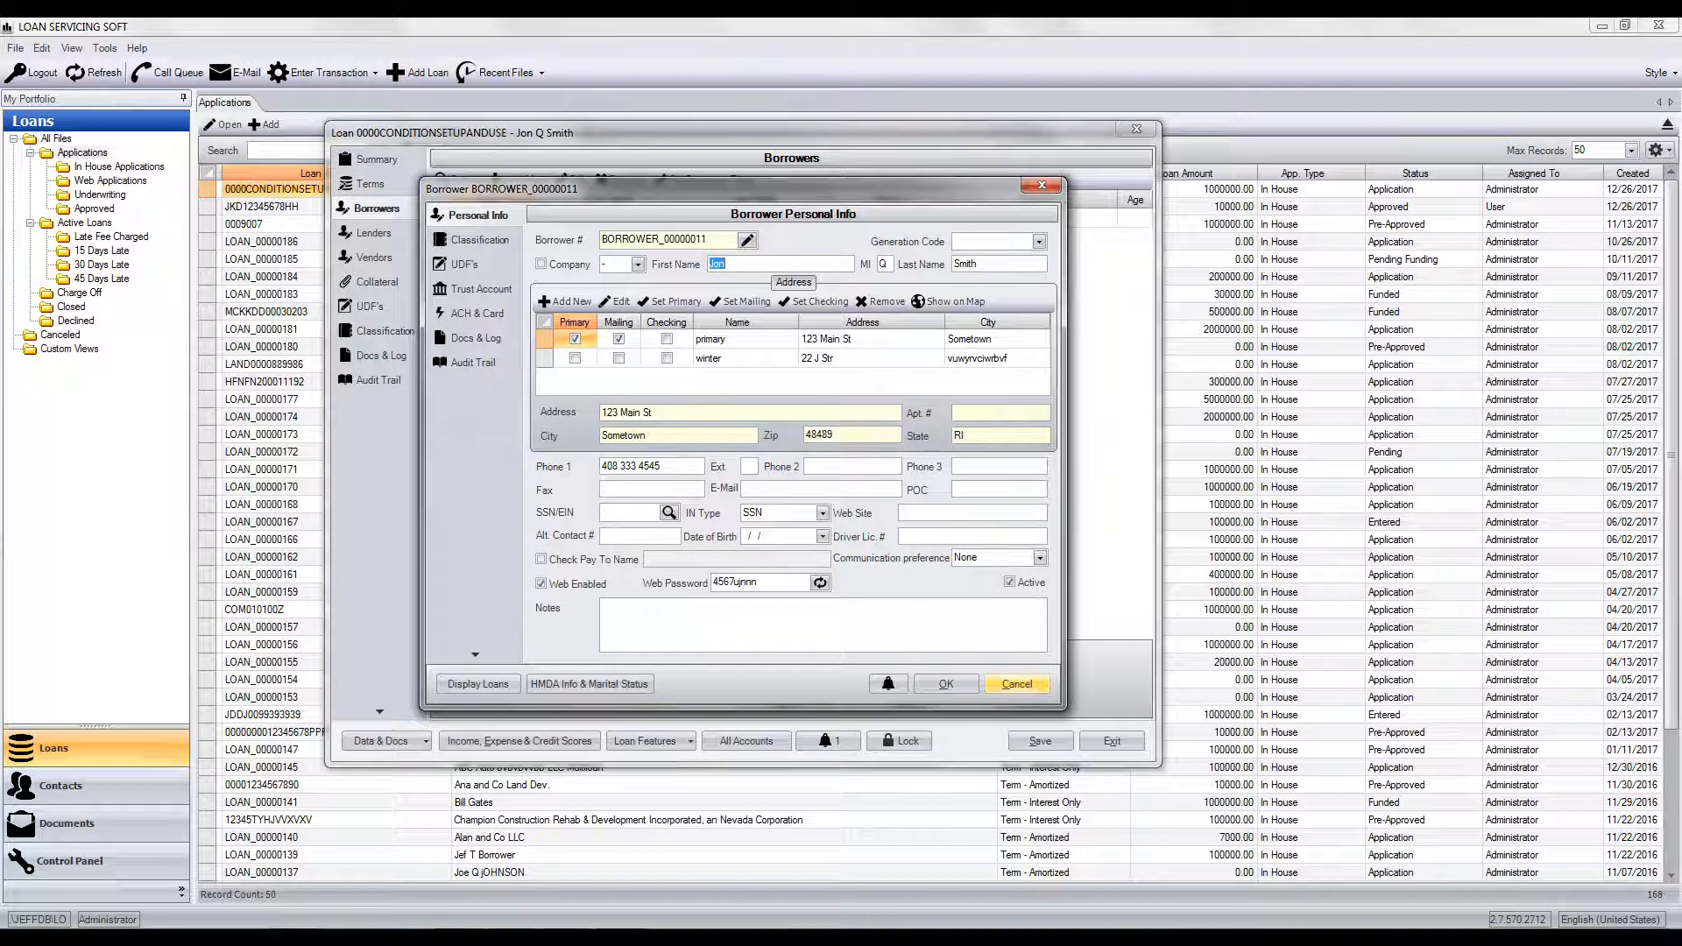
left_click(1017, 684)
Step: Review the underwriting conditions attached to the loan's terms, and close the loan without saving changes
left_click(370, 184)
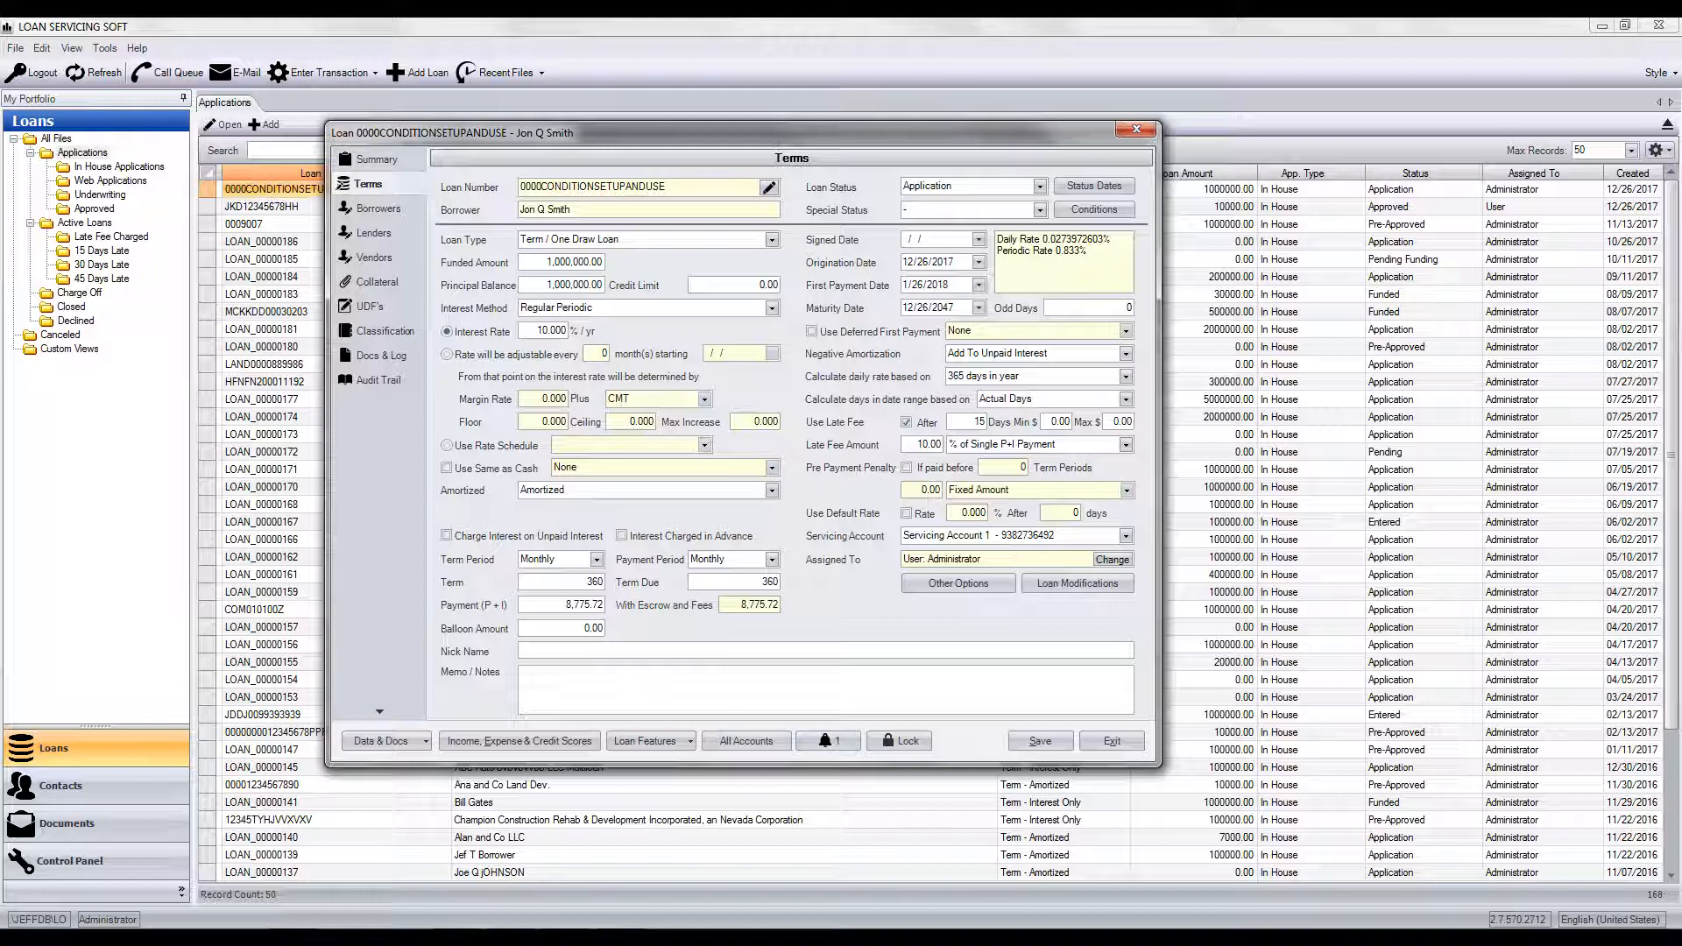
left_click(1095, 210)
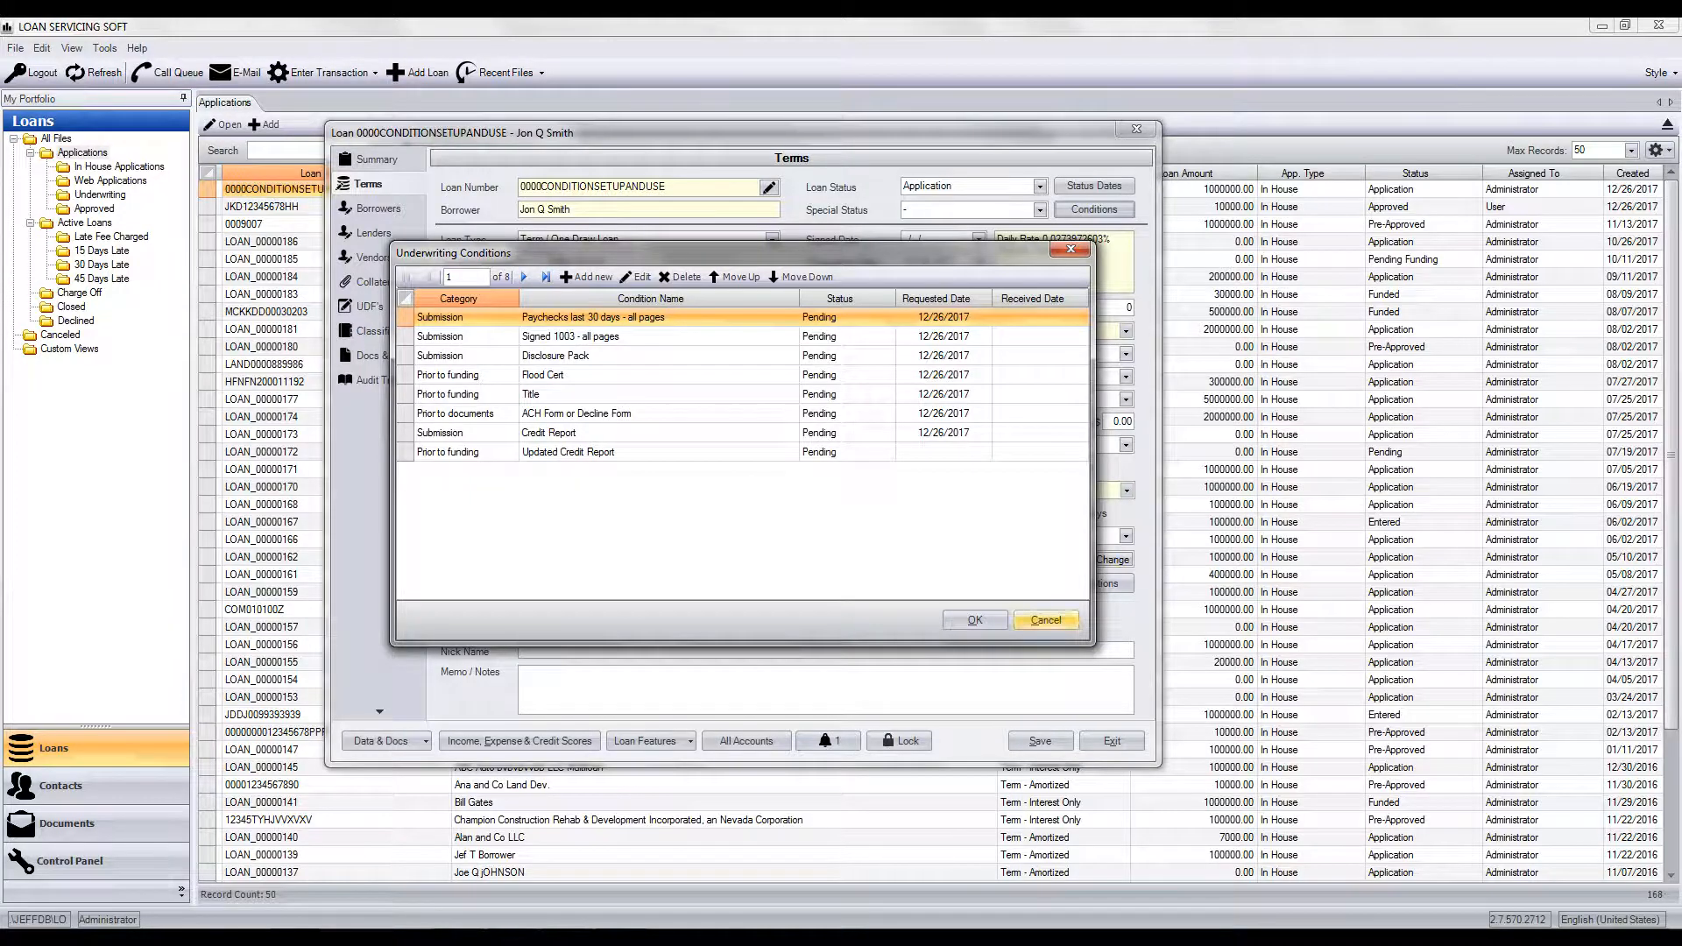
left_click(1046, 621)
left_click(1112, 741)
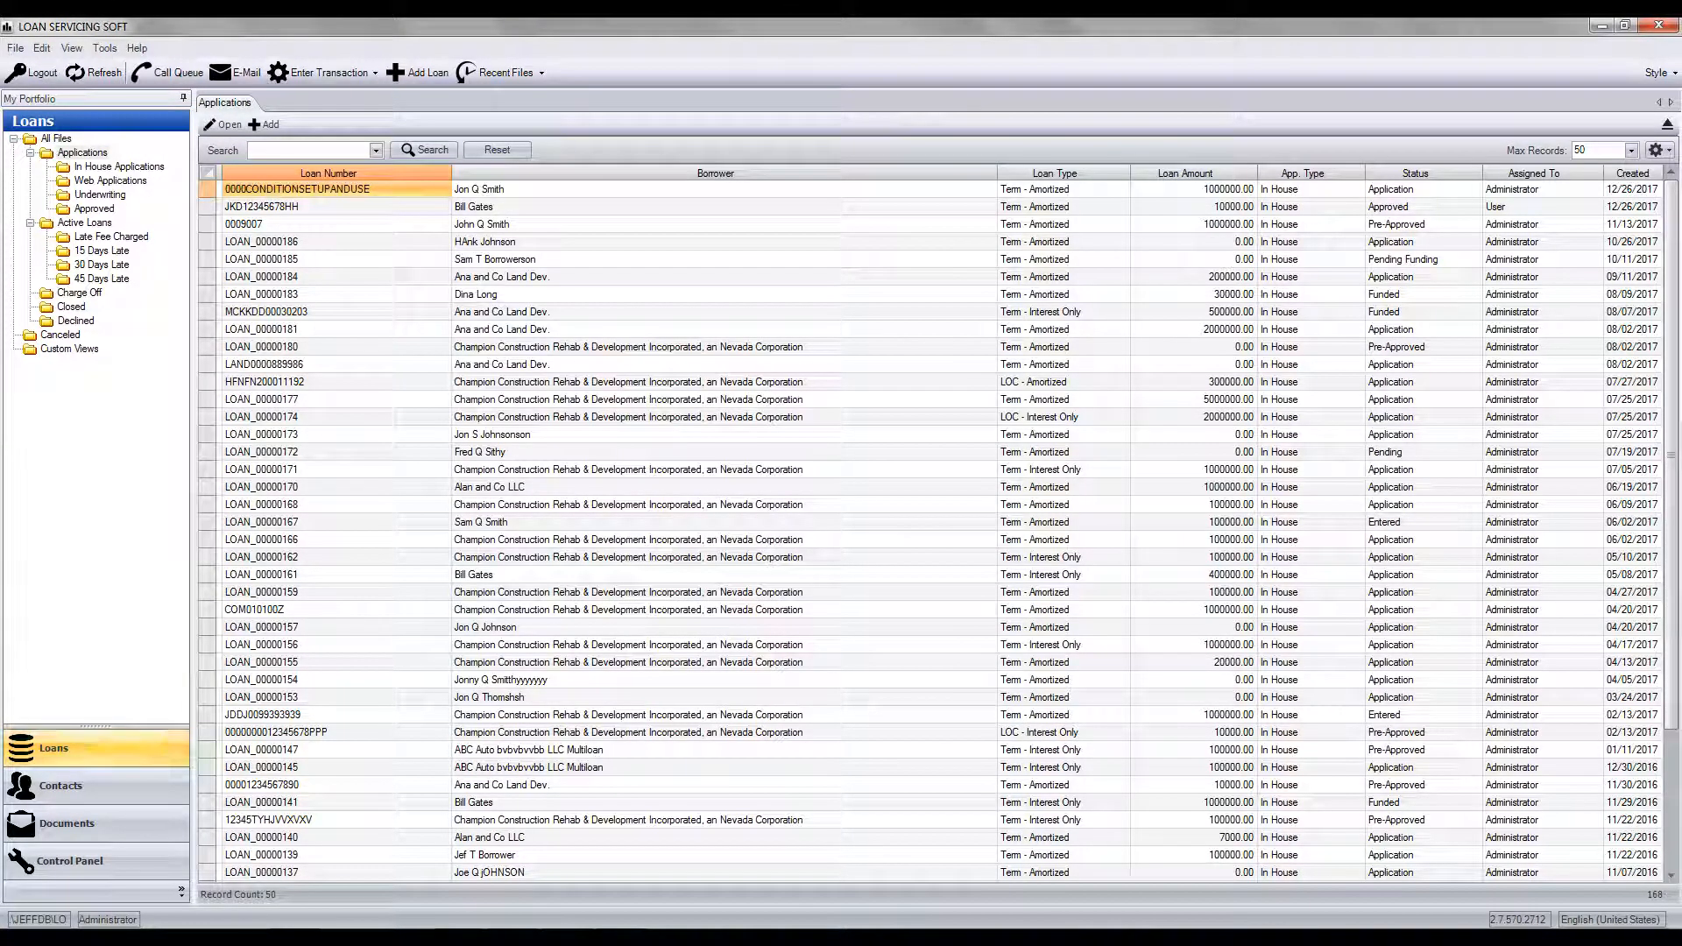
Step: In the default underwriting conditions, edit "Paychecks last 30 days - all pages", keeping its status Pending and marking it as required
left_click(70, 861)
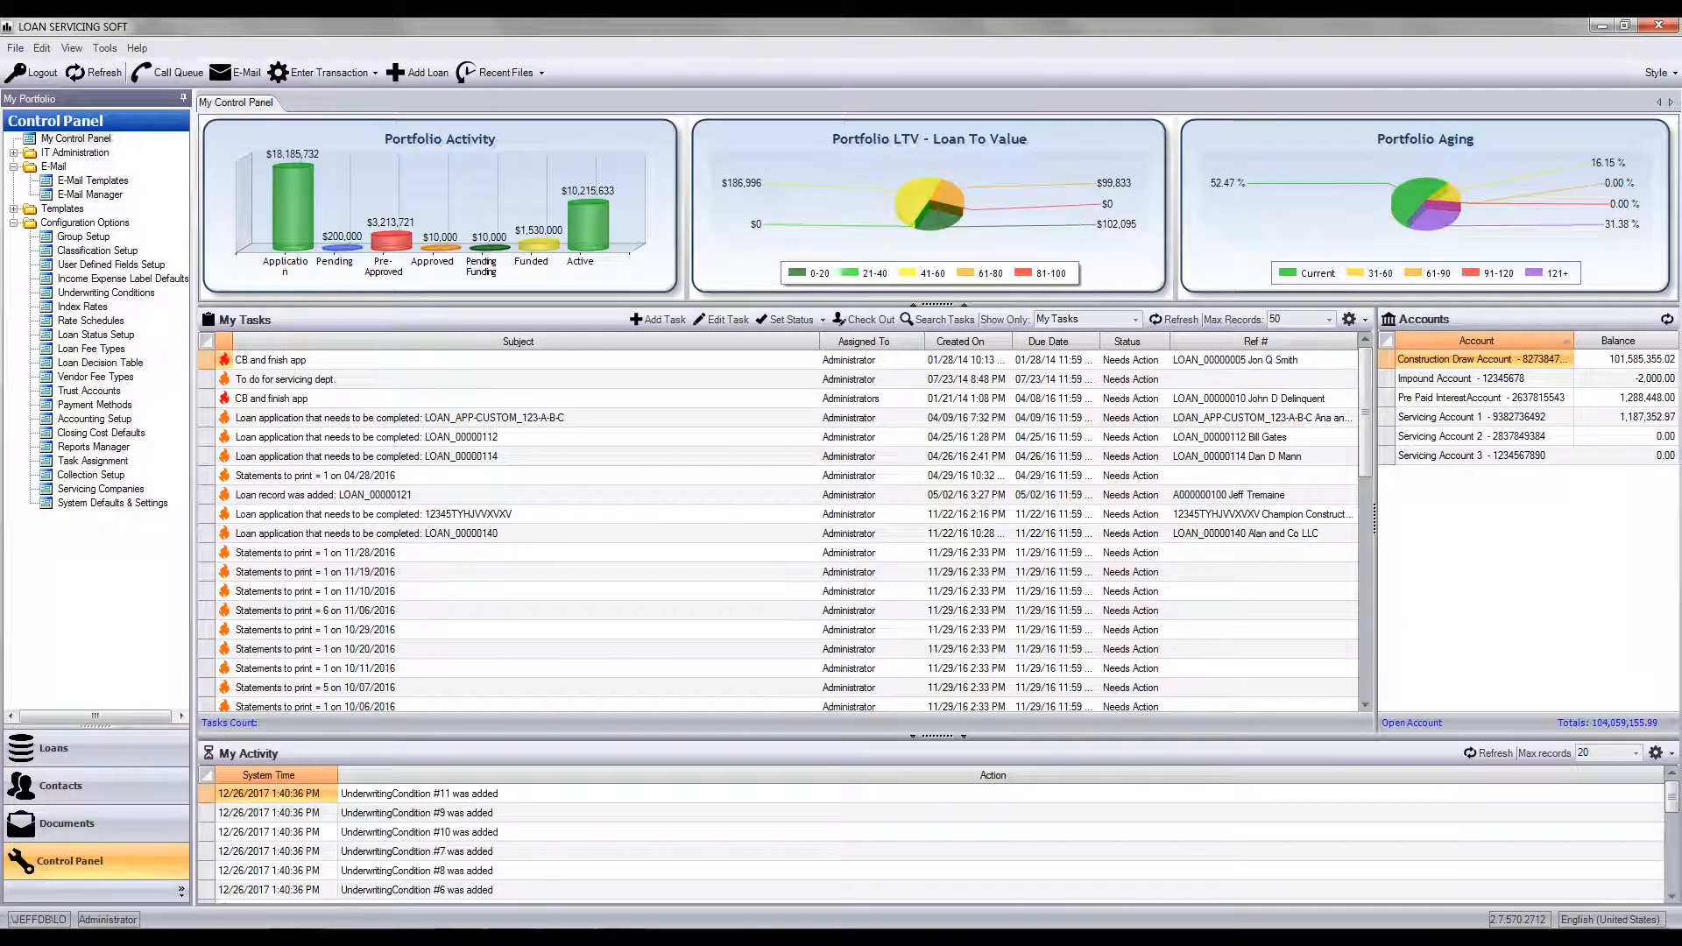
left_click(106, 292)
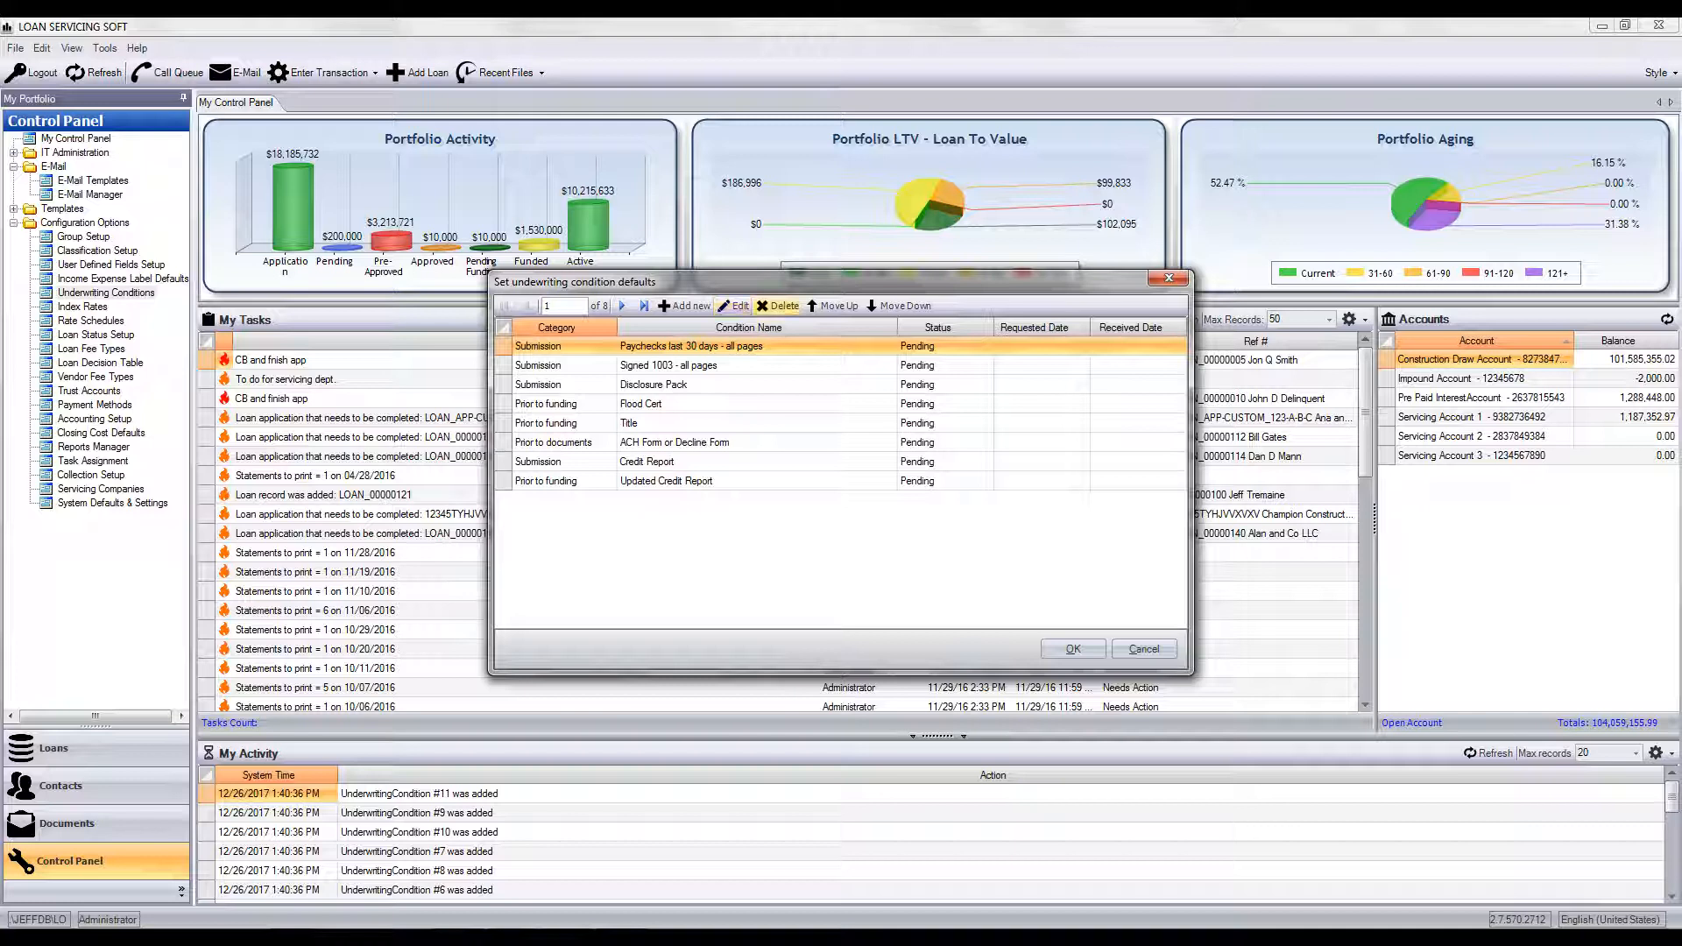
left_click(735, 306)
left_click_drag(789, 348, 831, 257)
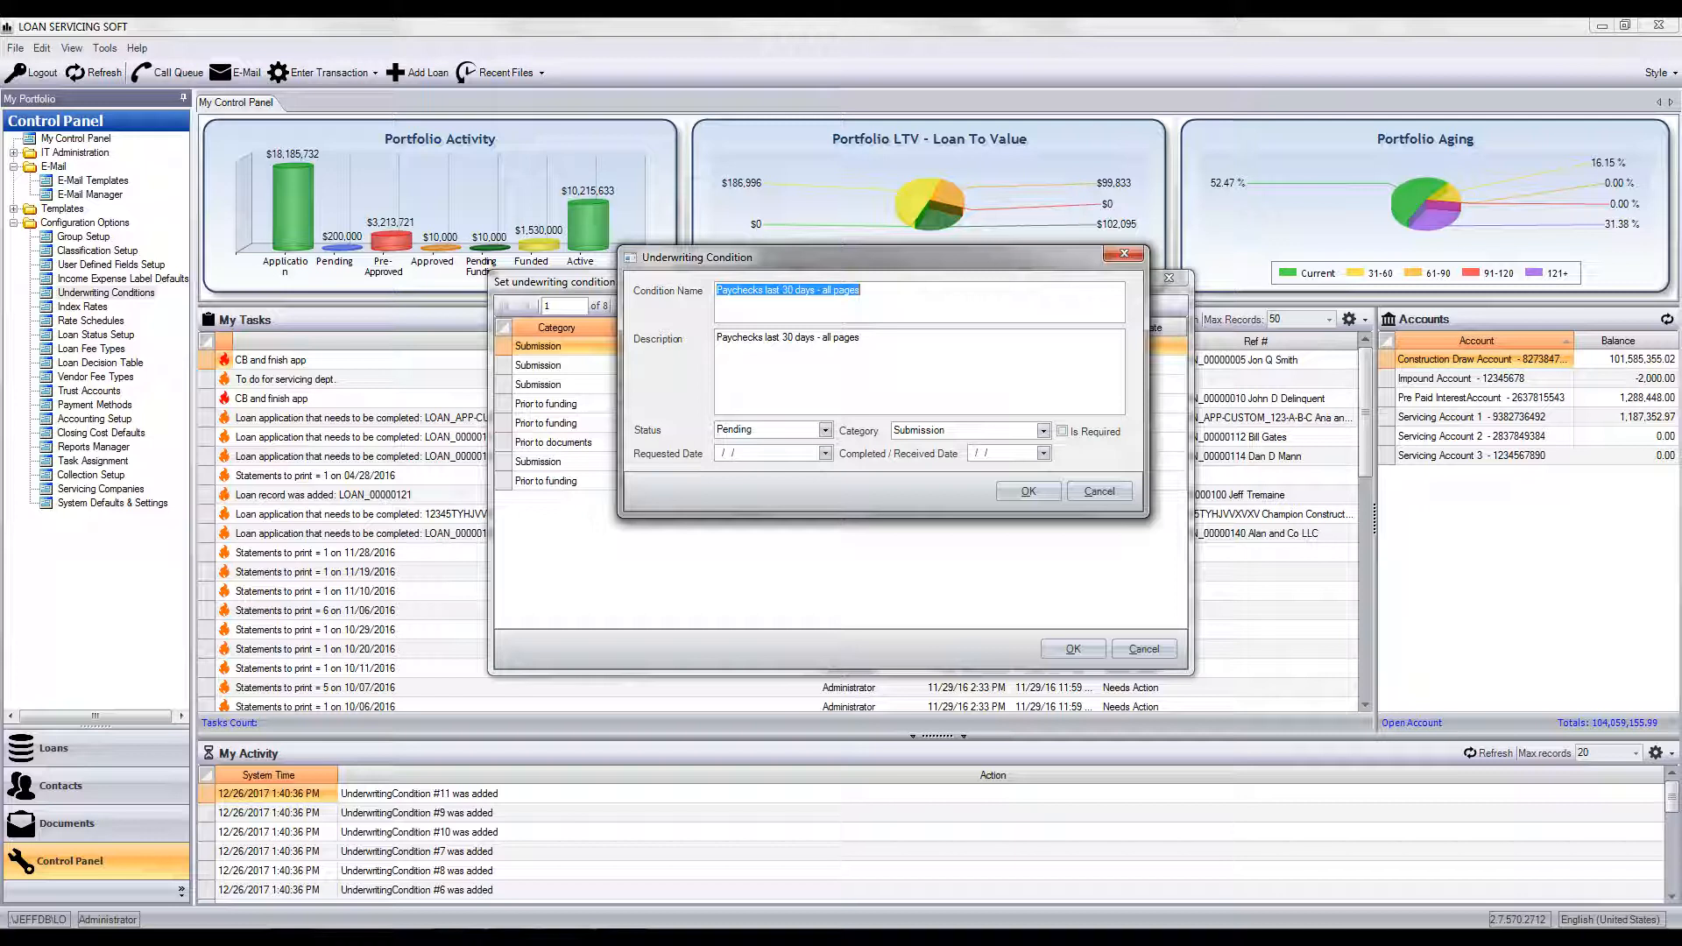
left_click(826, 430)
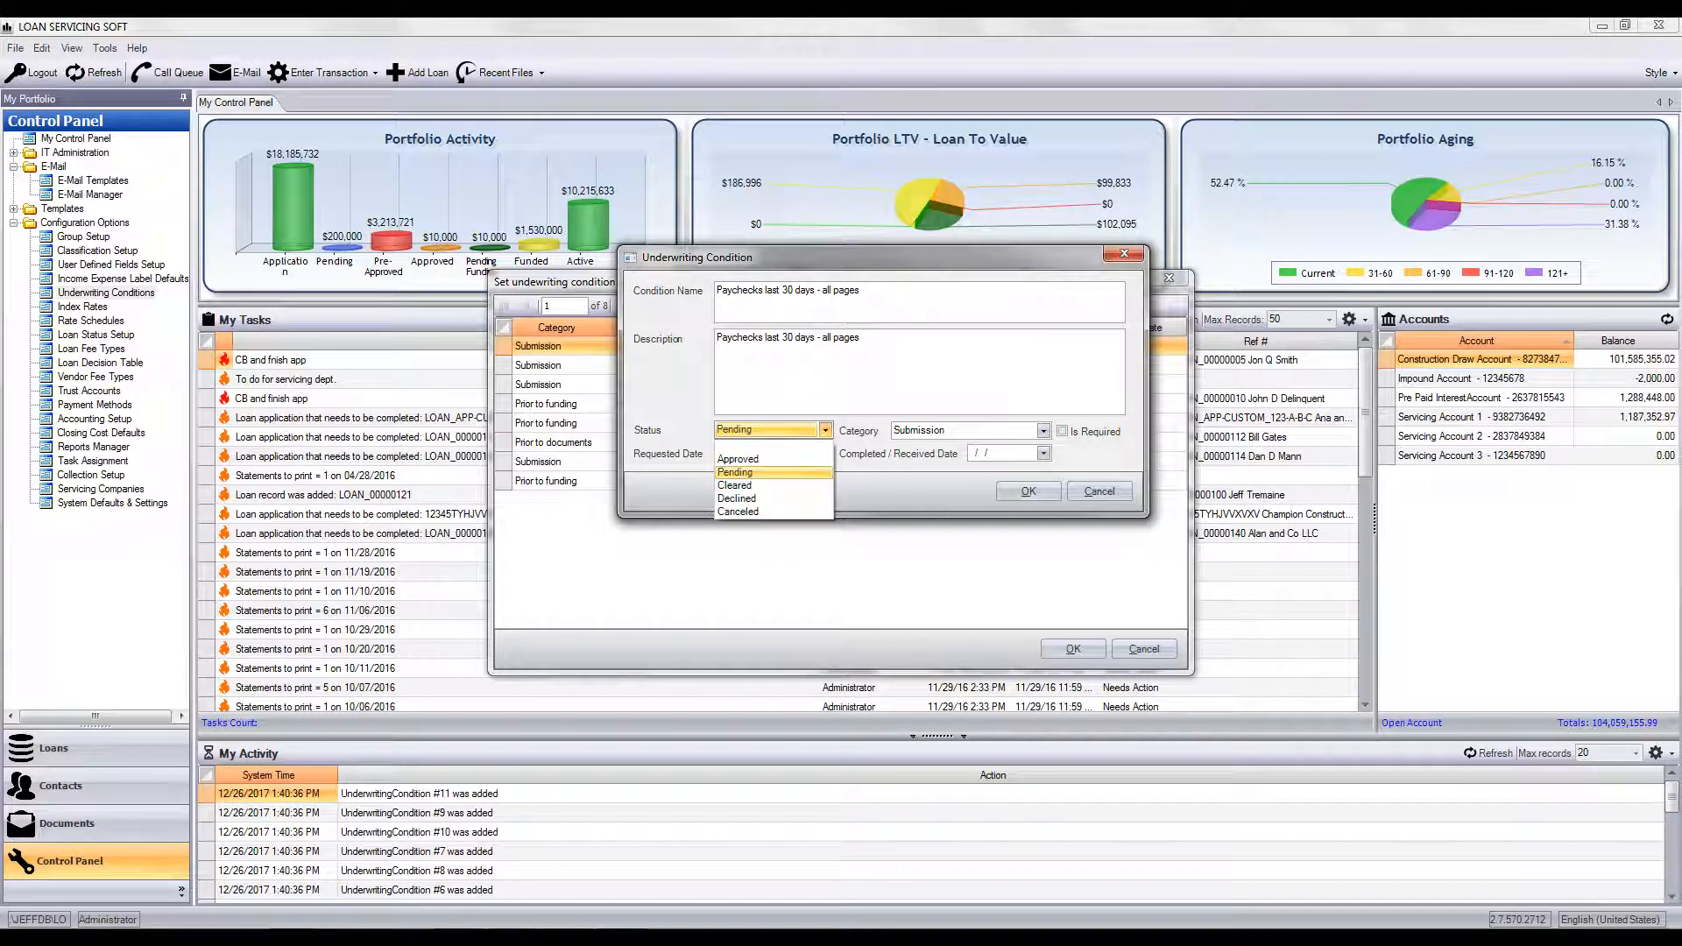
left_click(771, 472)
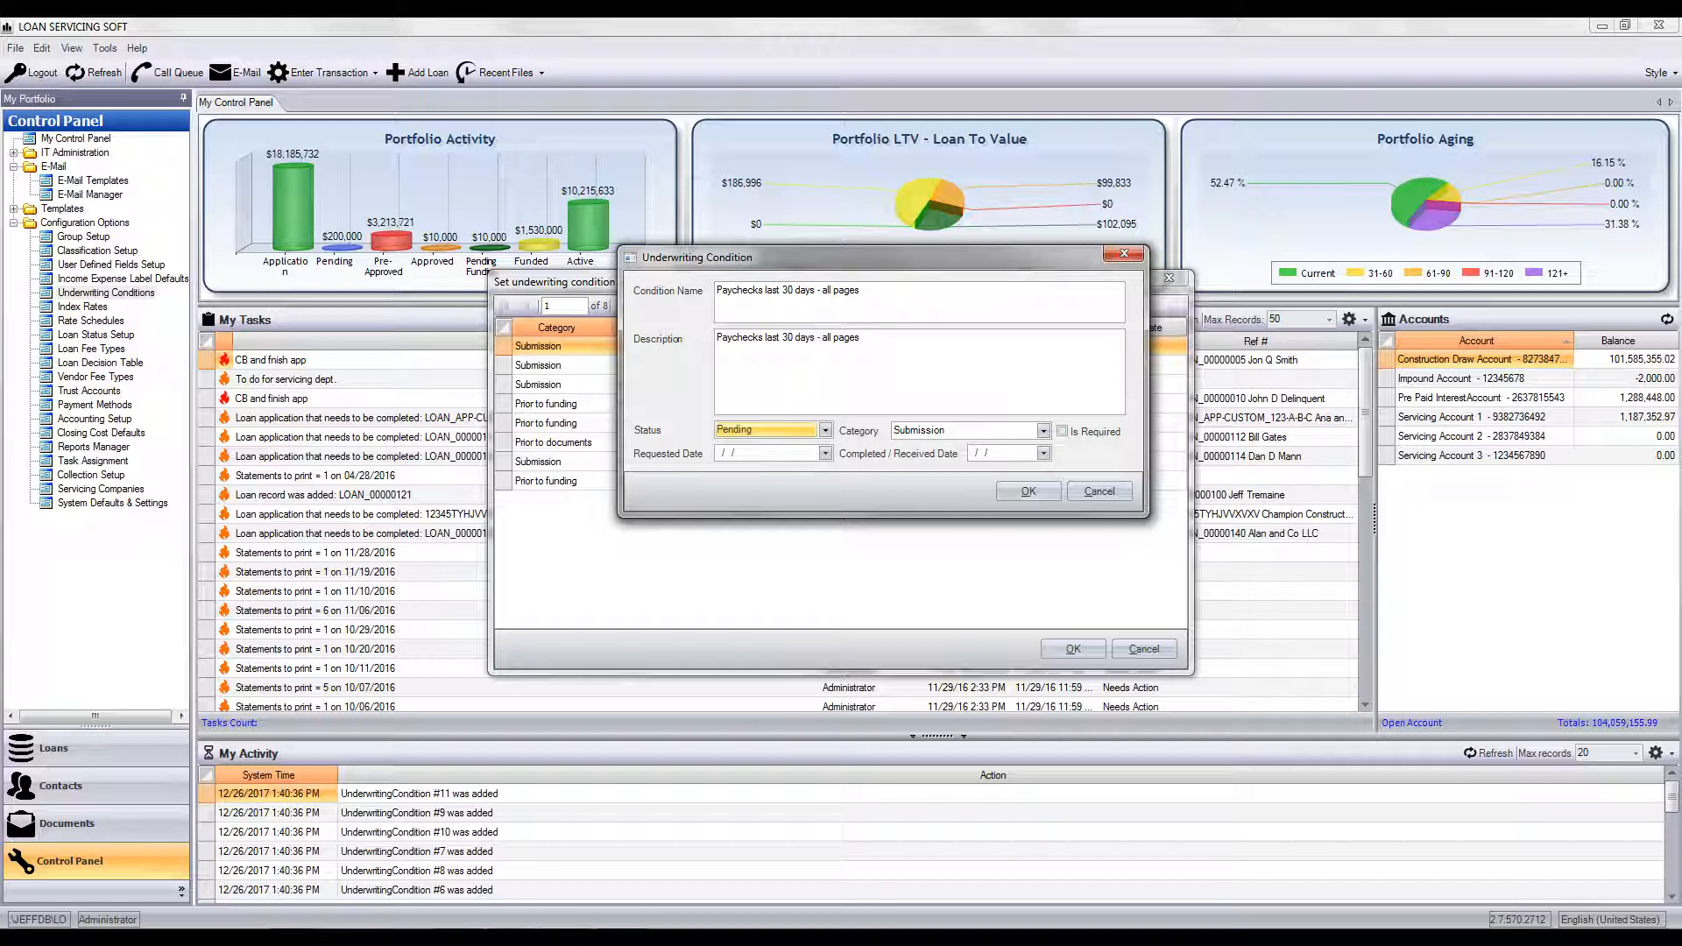
left_click(1063, 431)
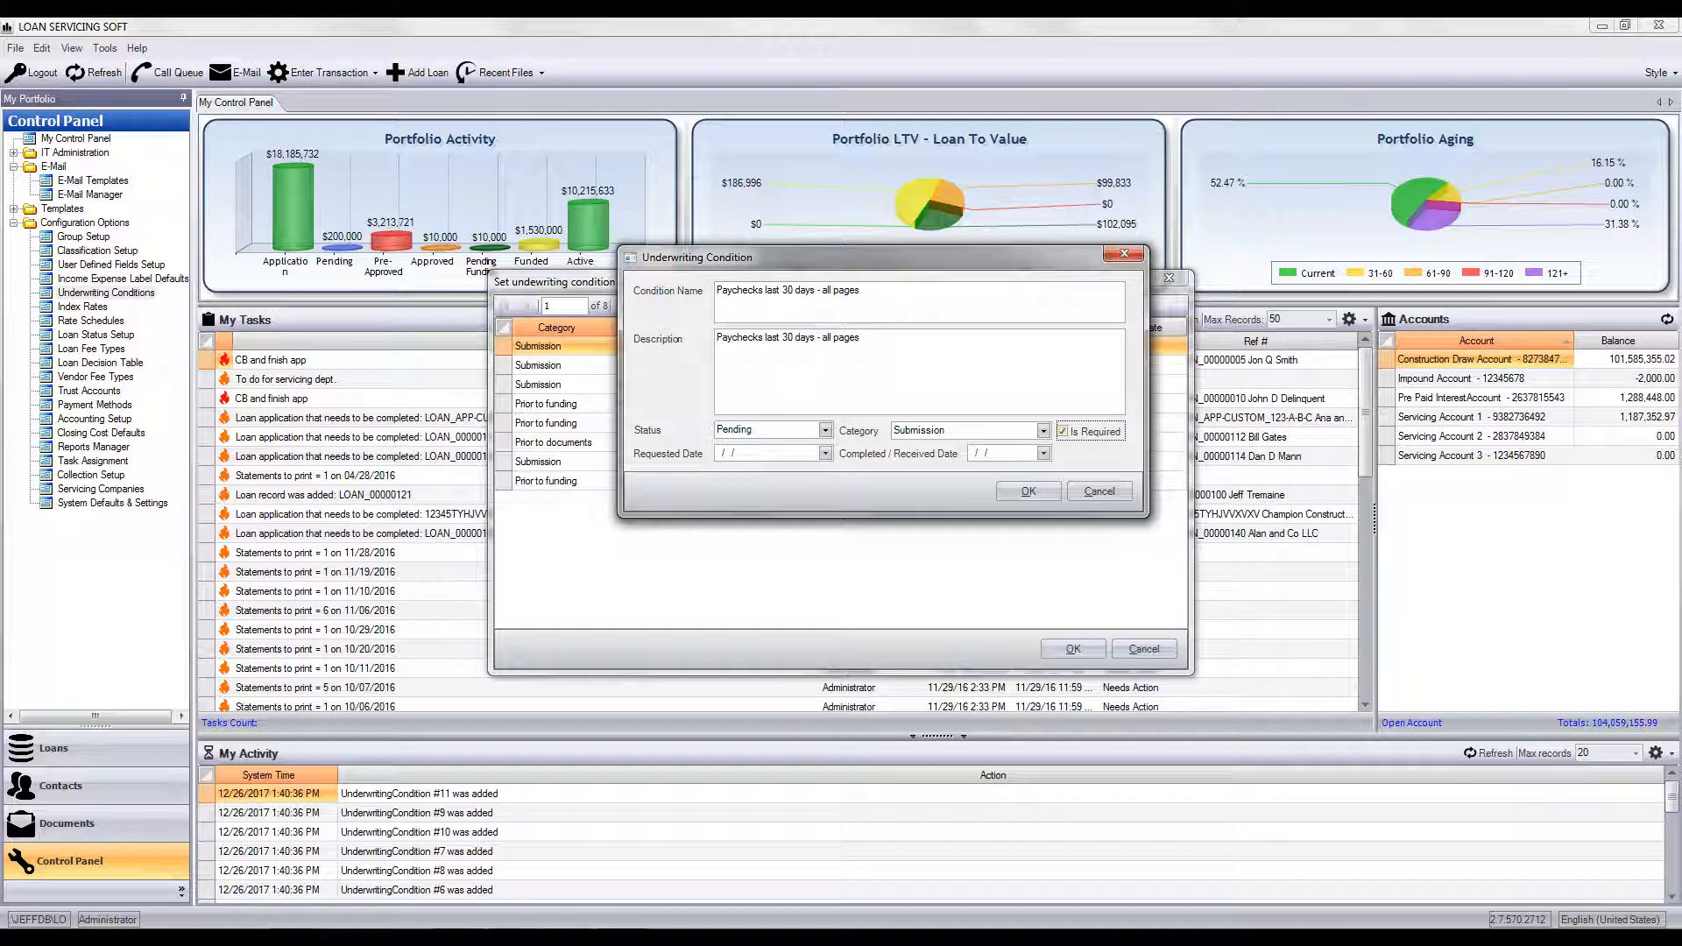
Step: Review the available condition categories, keep Submission, and save the condition and the default underwriting conditions
left_click(1042, 431)
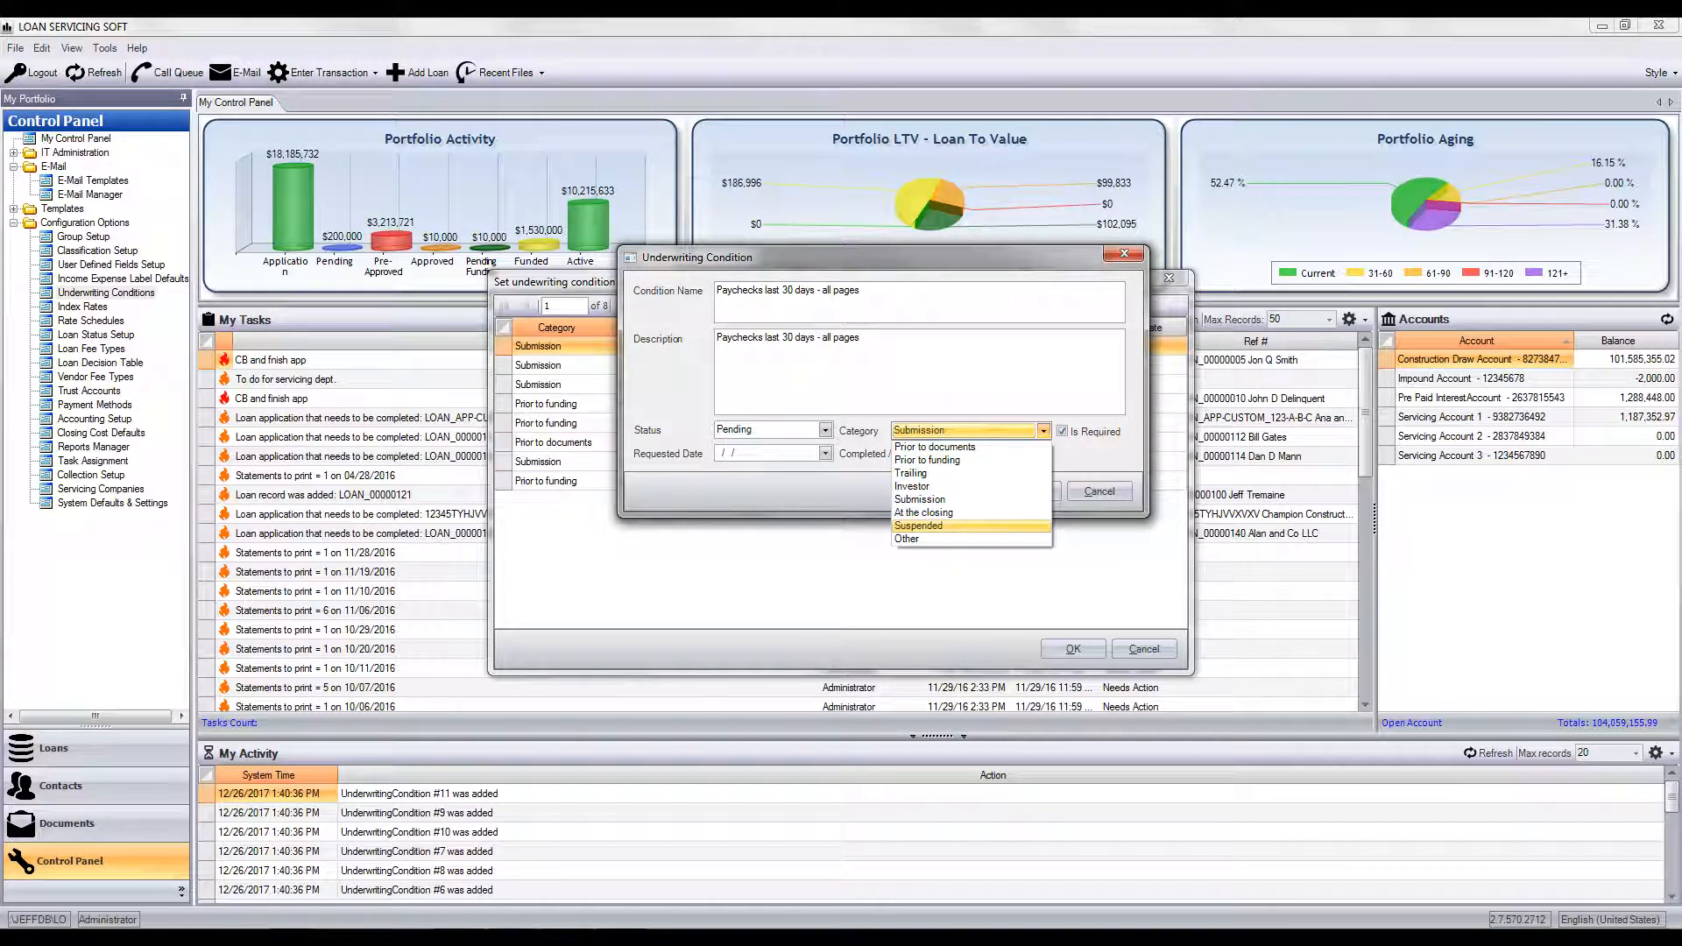
left_click(1043, 431)
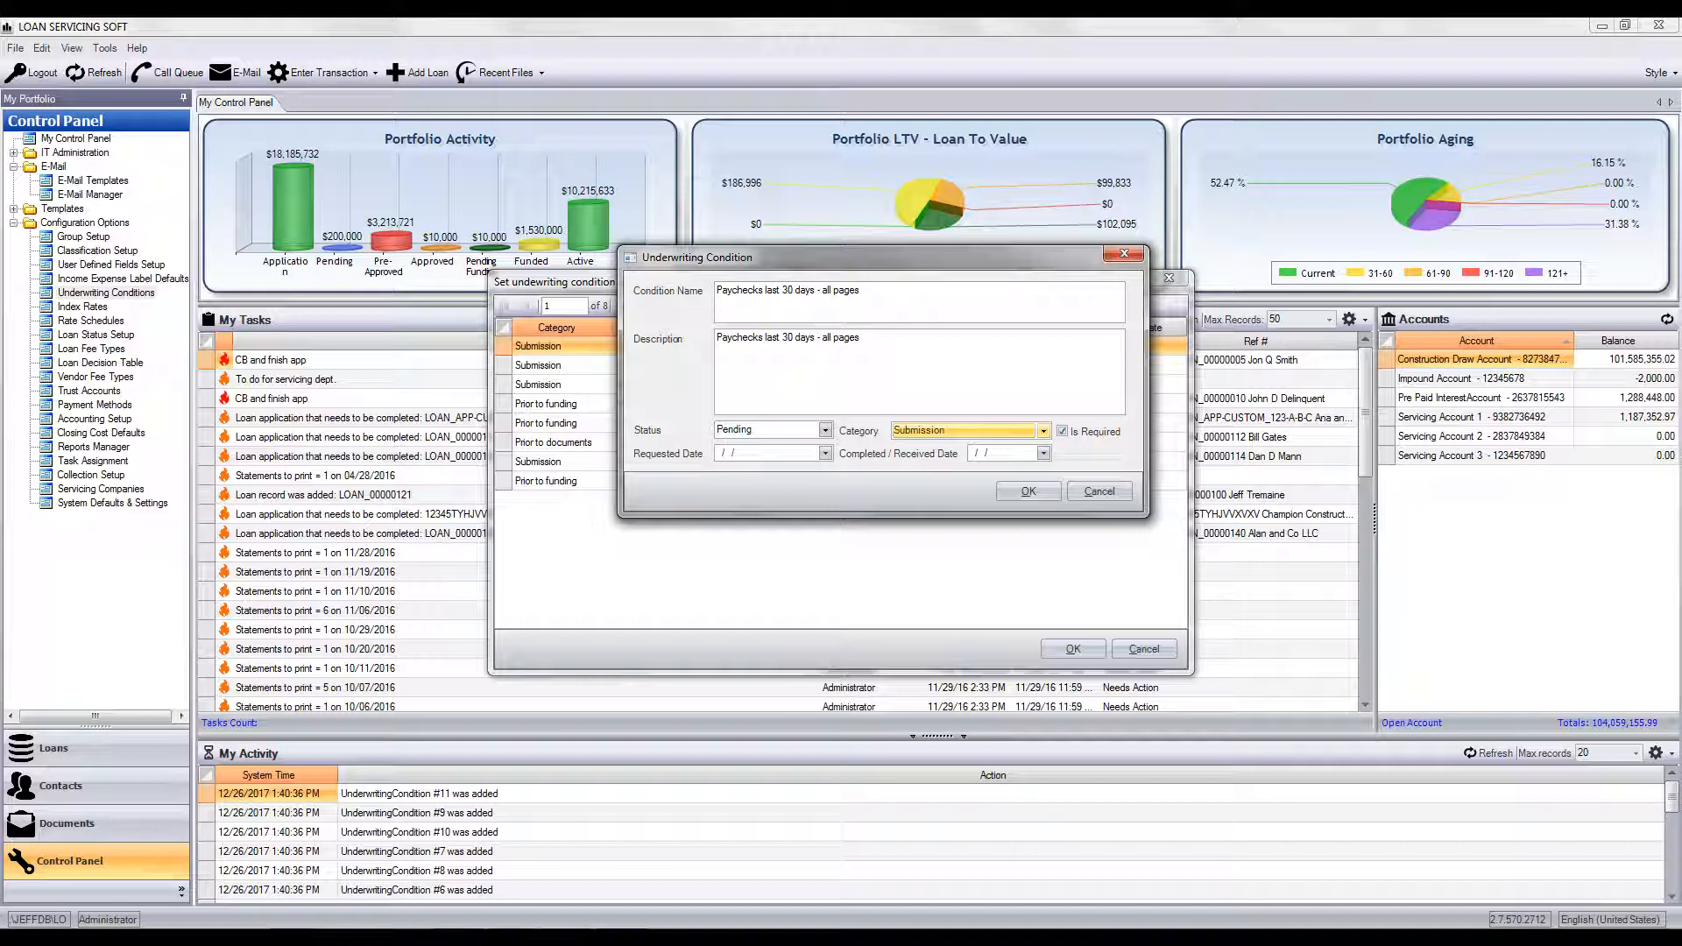
left_click(1044, 432)
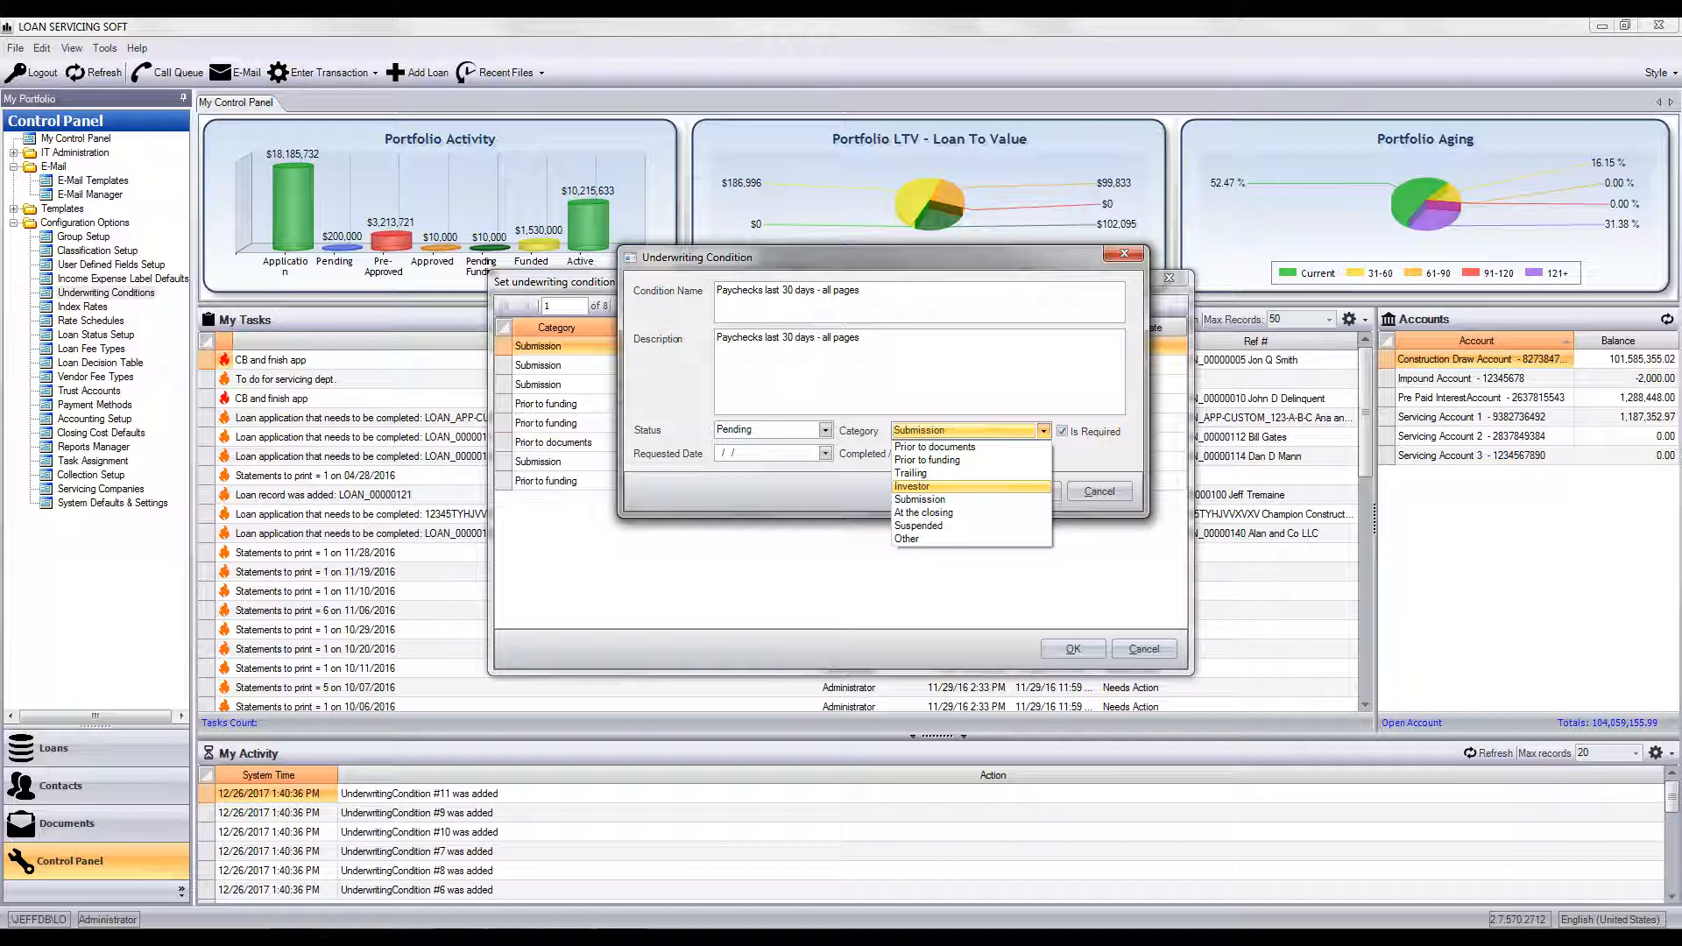
key("Escape")
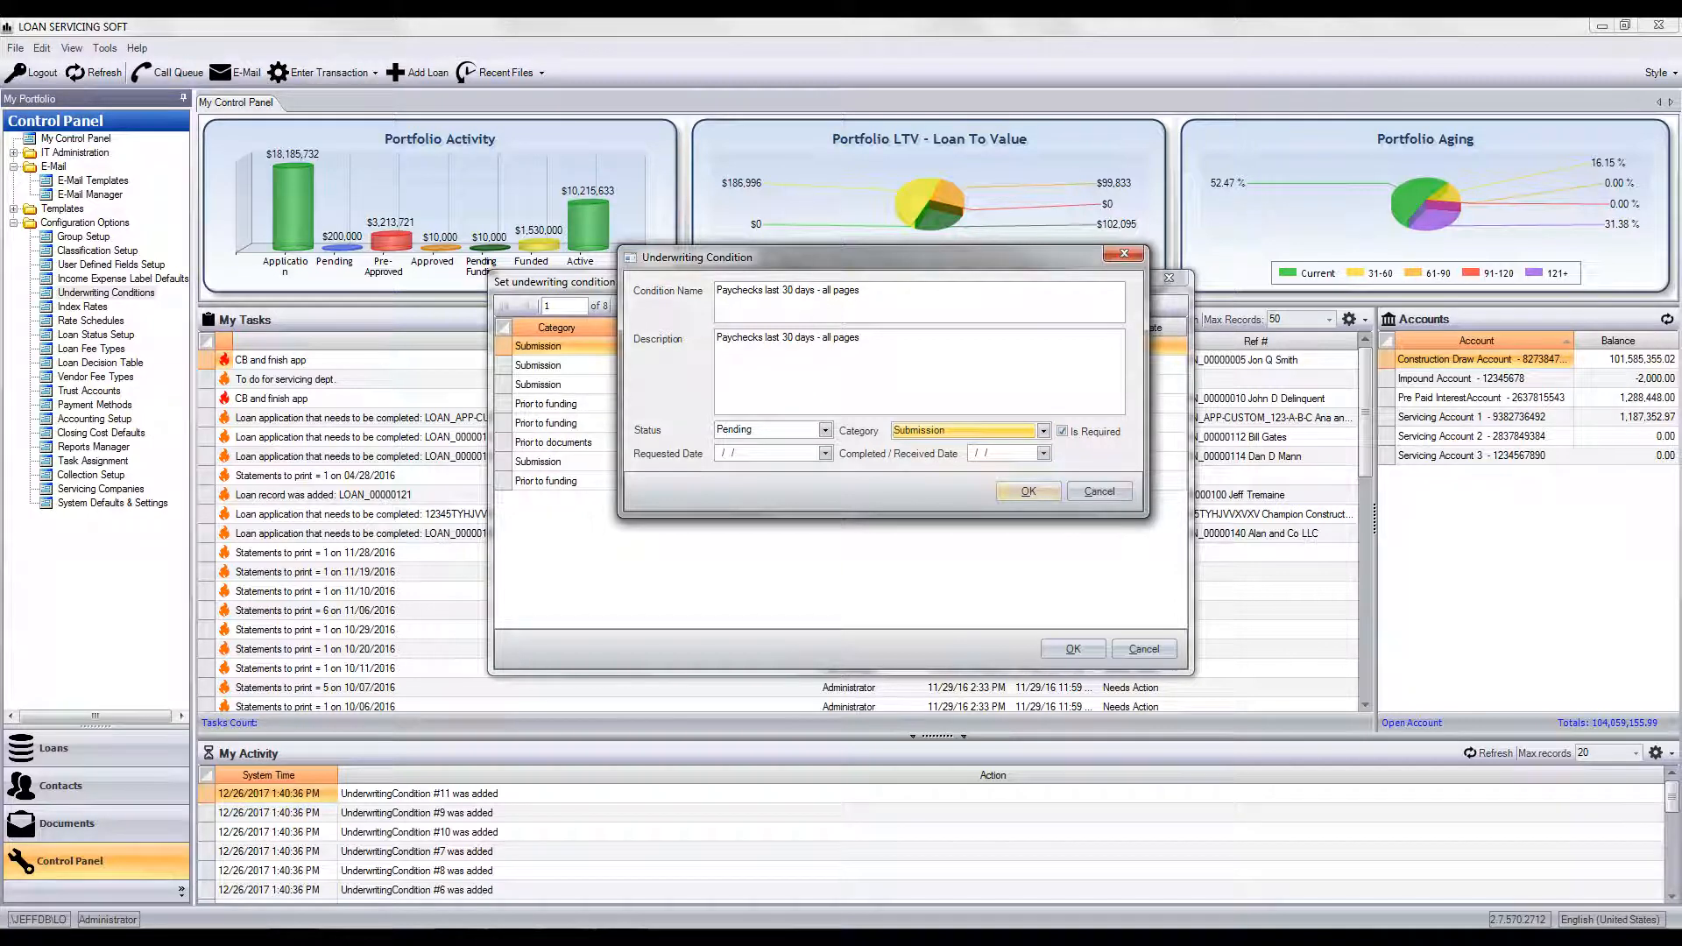
key("Return")
key("Return")
key("Return")
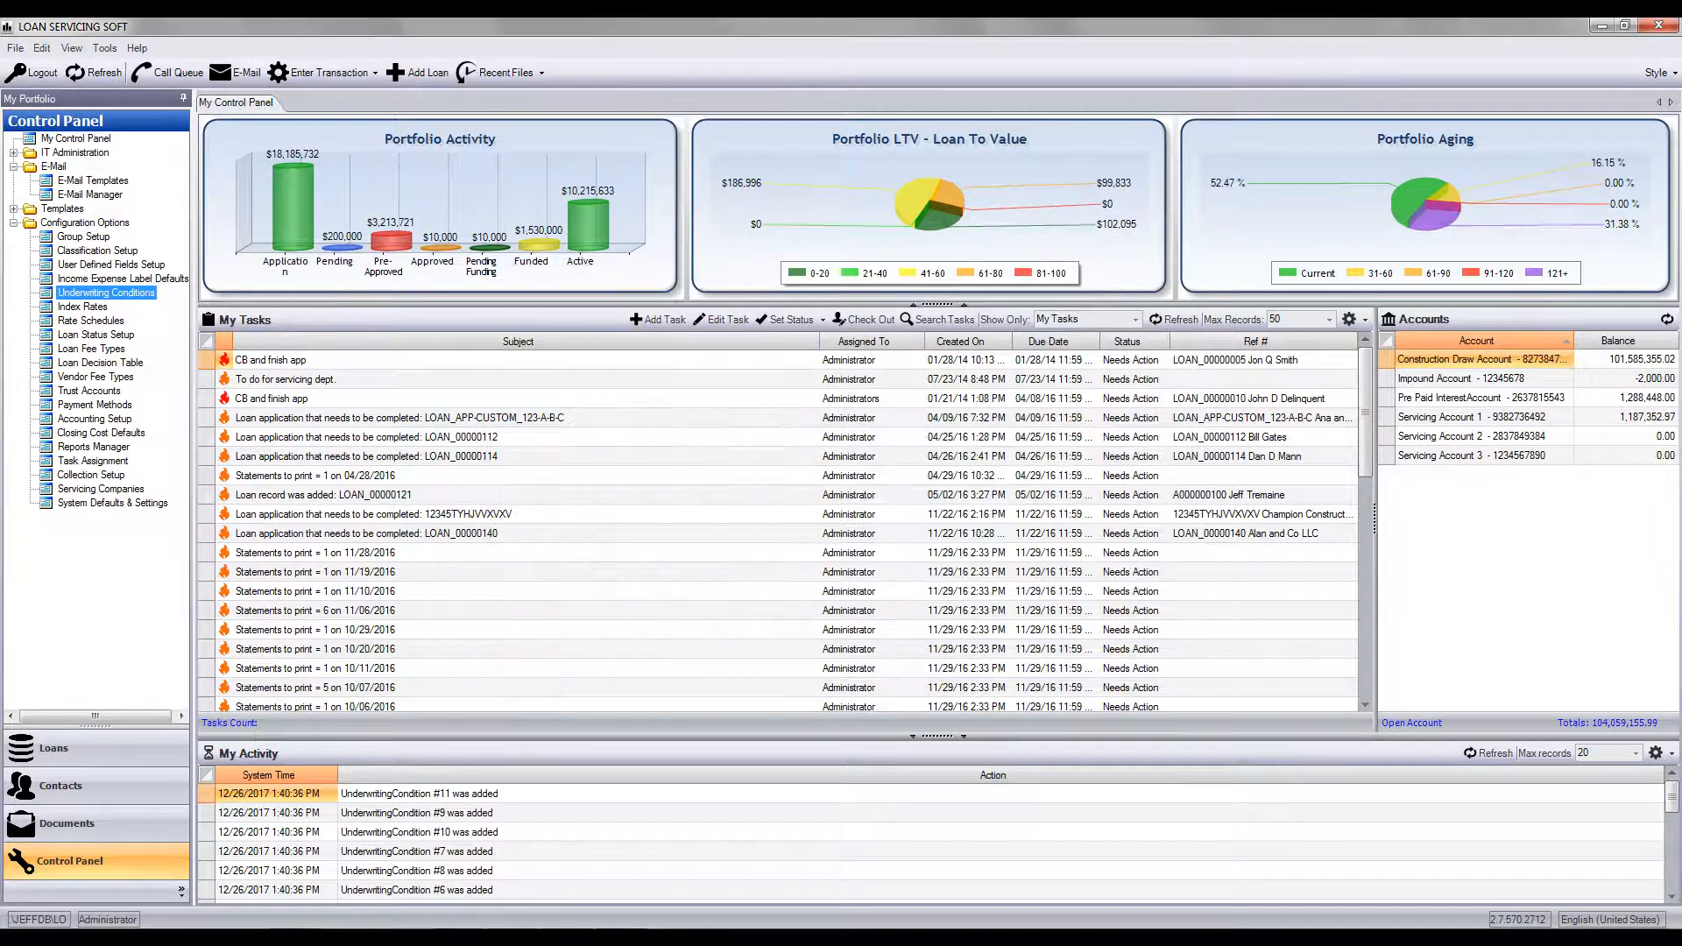
Step: Reopen the first loan in the applications list and display the underwriting conditions from its terms
left_click(53, 748)
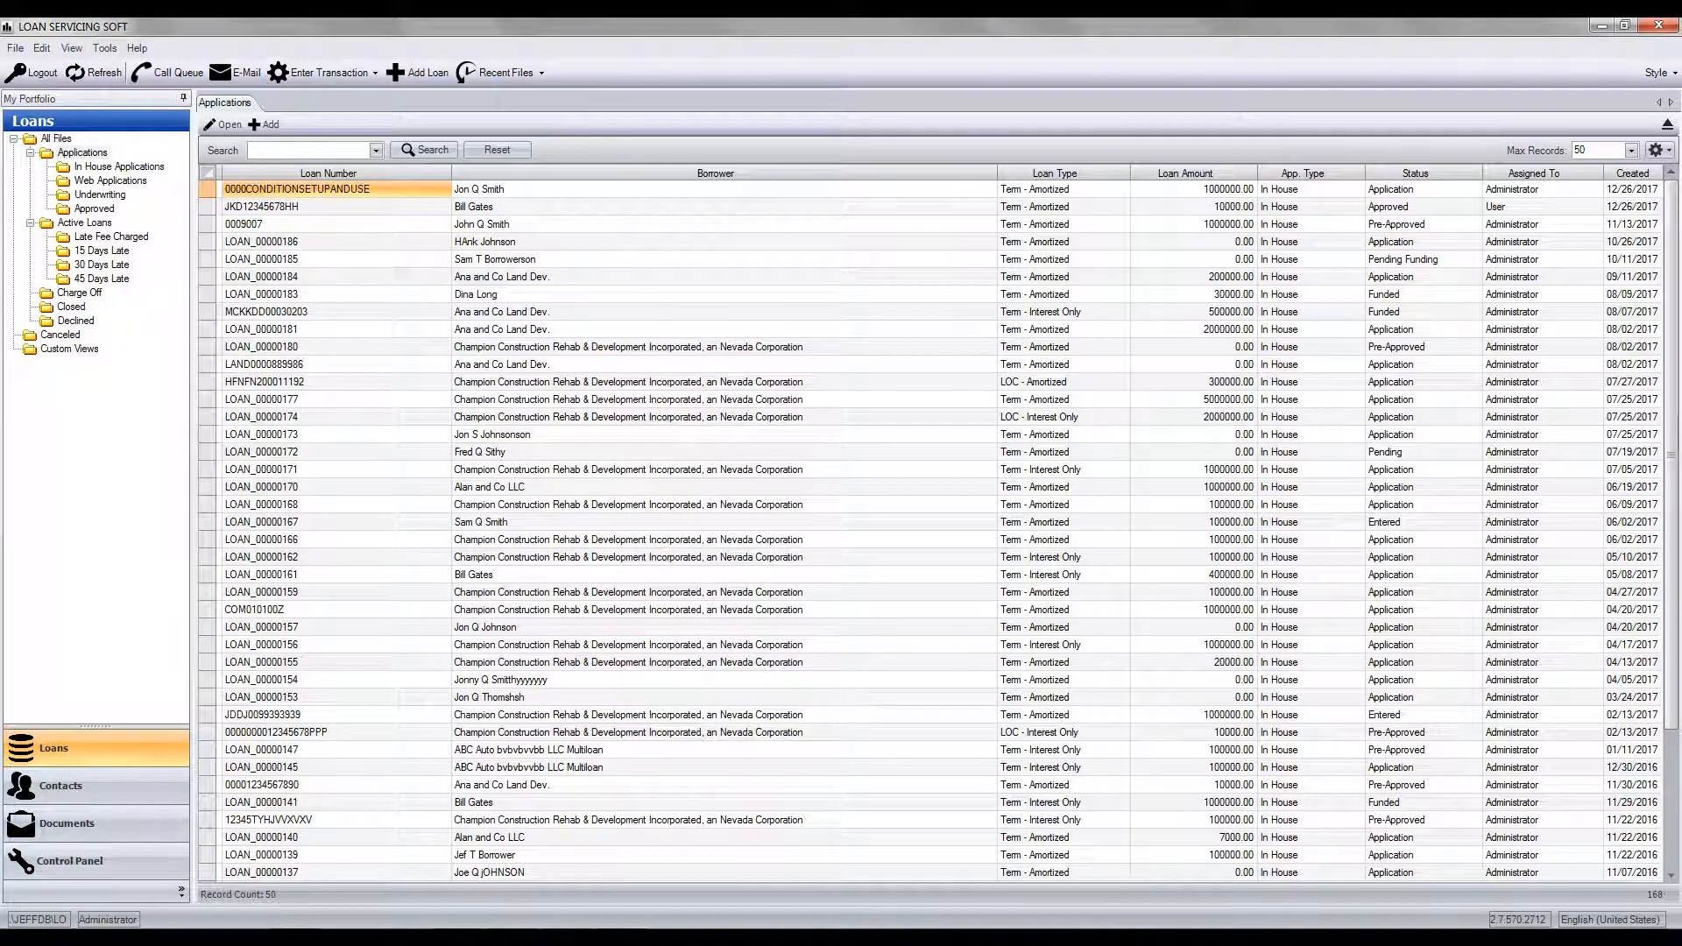
left_click(716, 189)
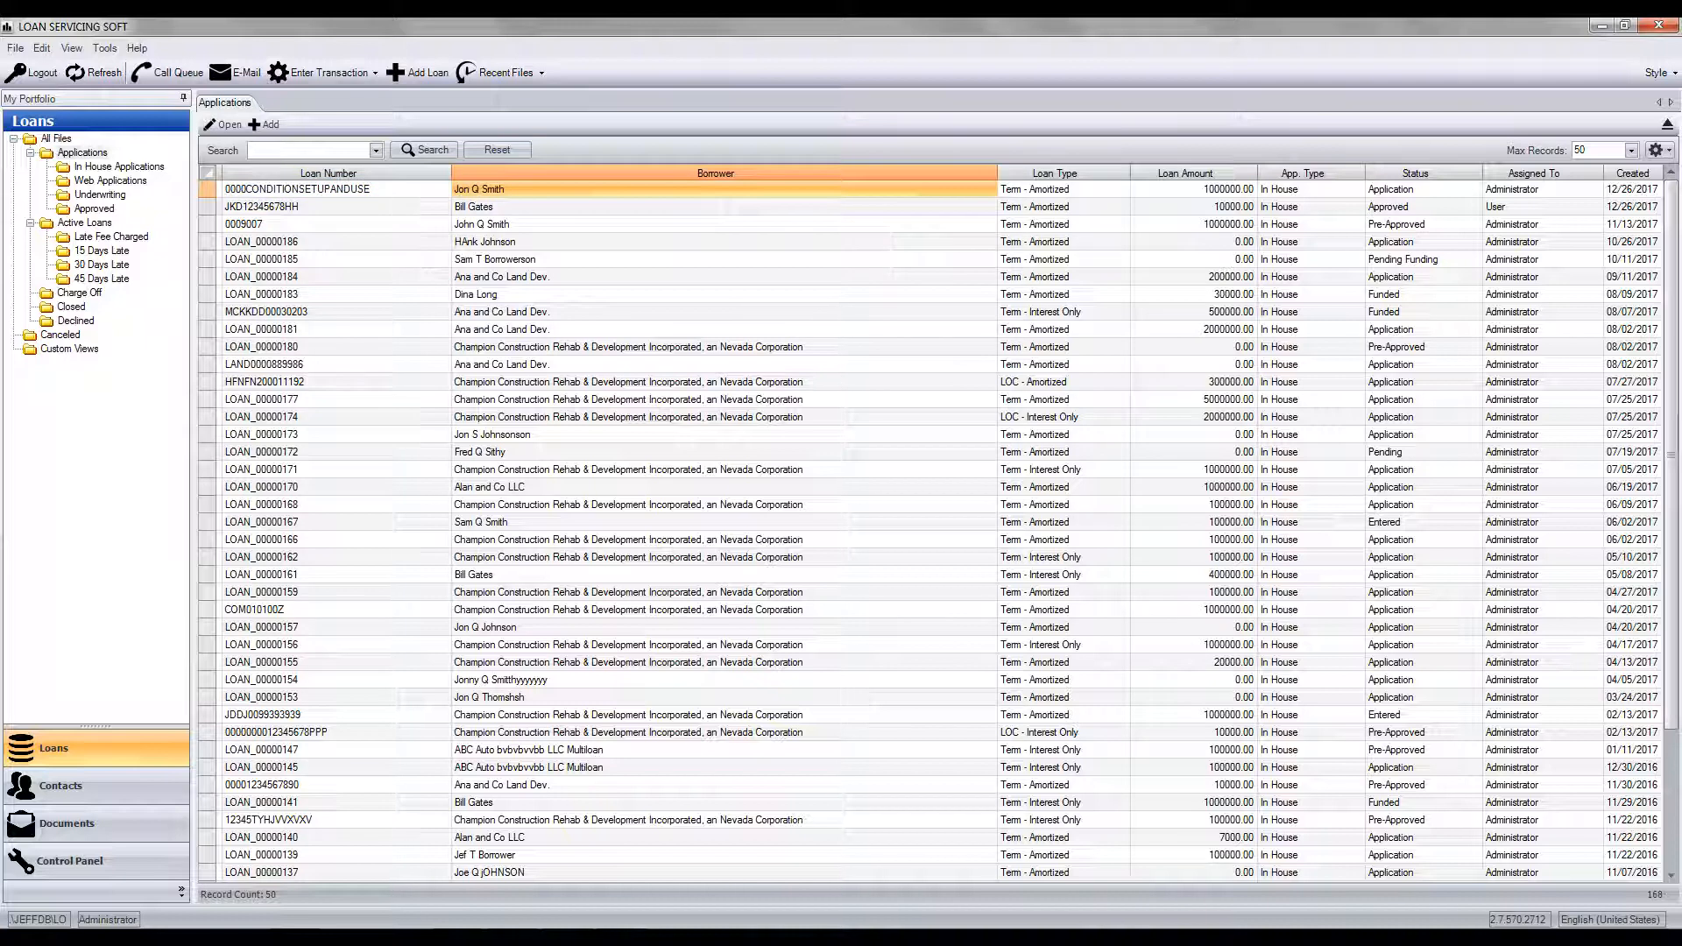
left_click(328, 189)
double_click(328, 190)
left_click(467, 213)
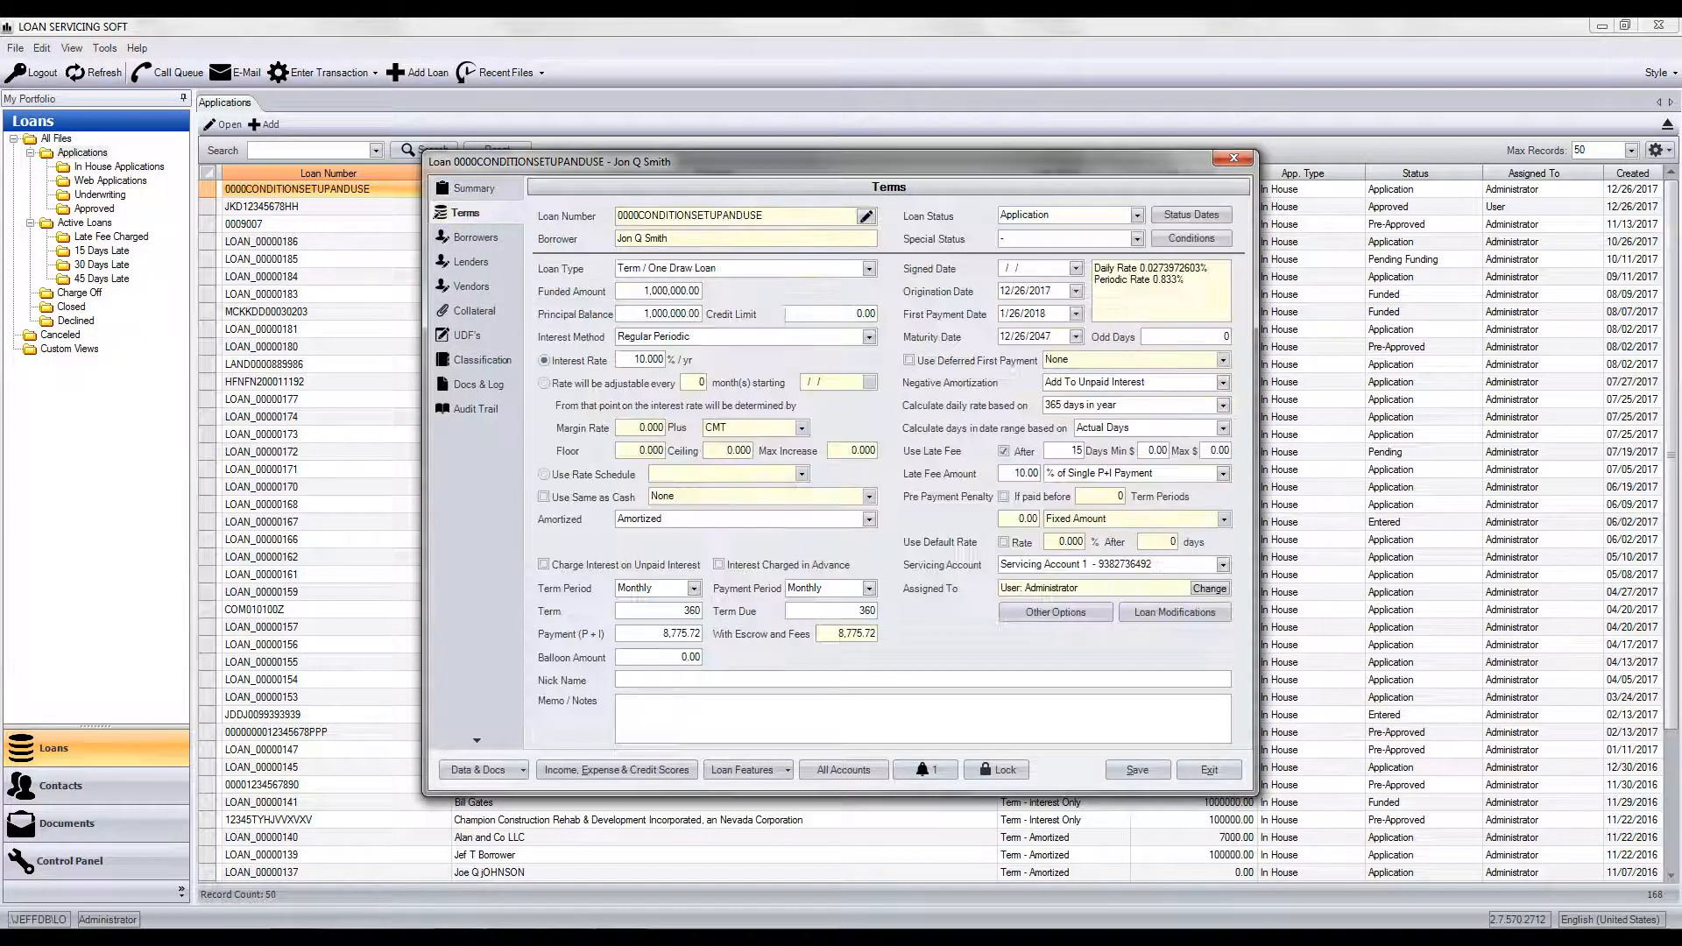
left_click(1192, 238)
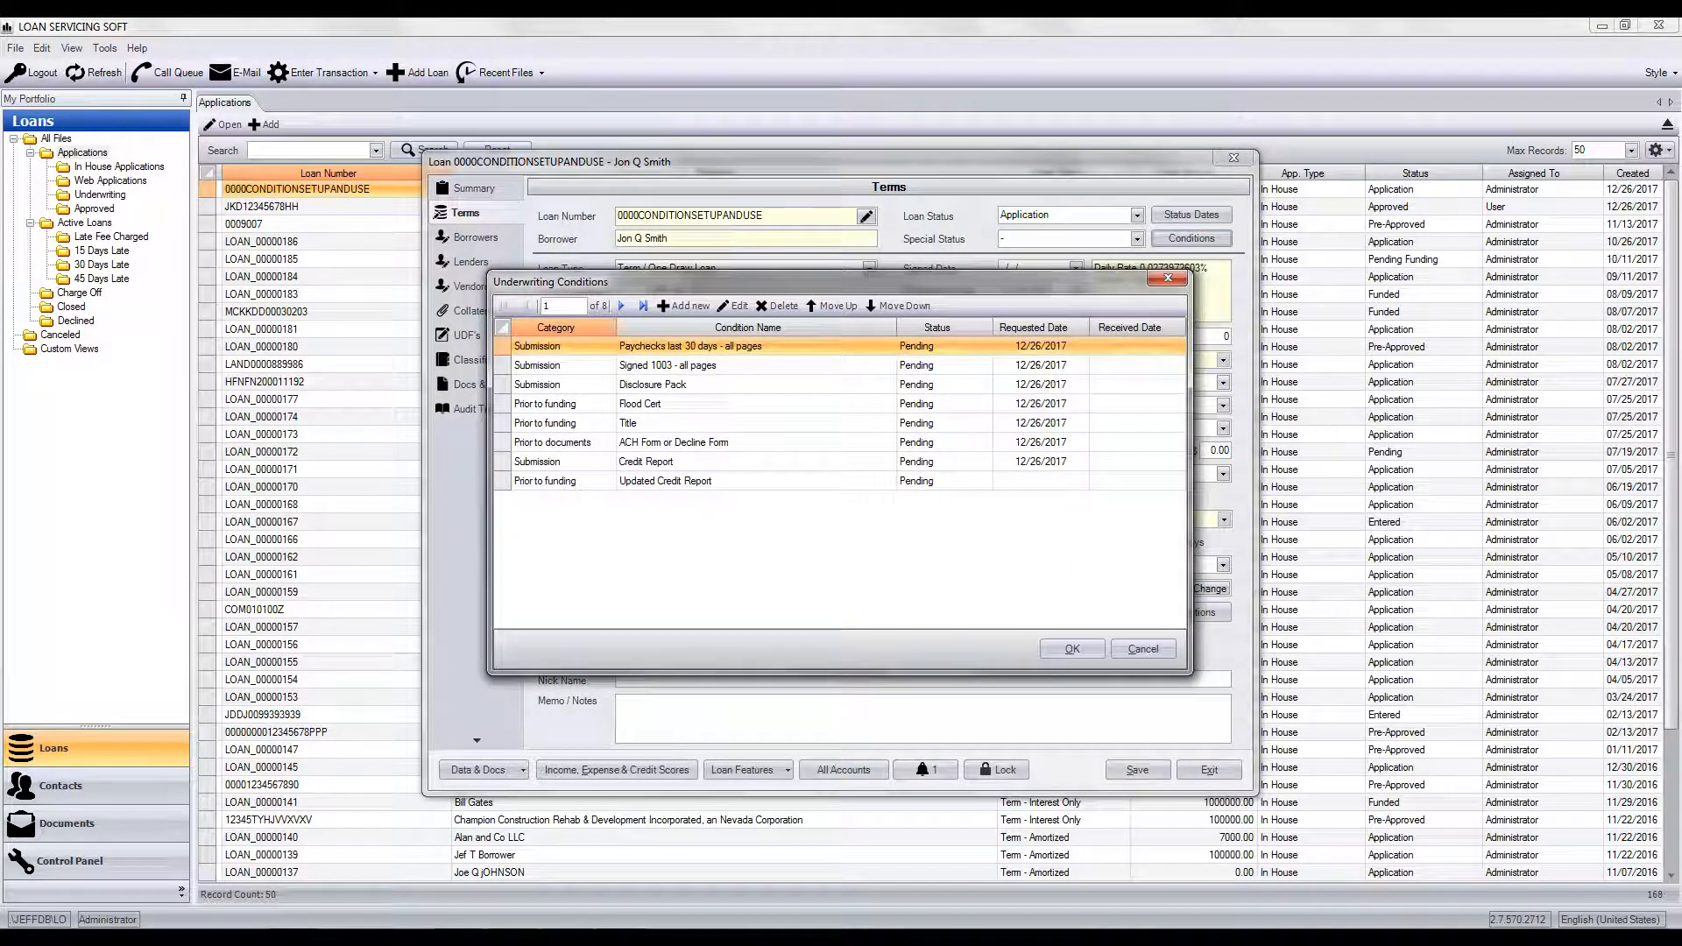
Step: Inspect the details of the loan's "Updated Credit Report" condition without changing them
left_click(666, 481)
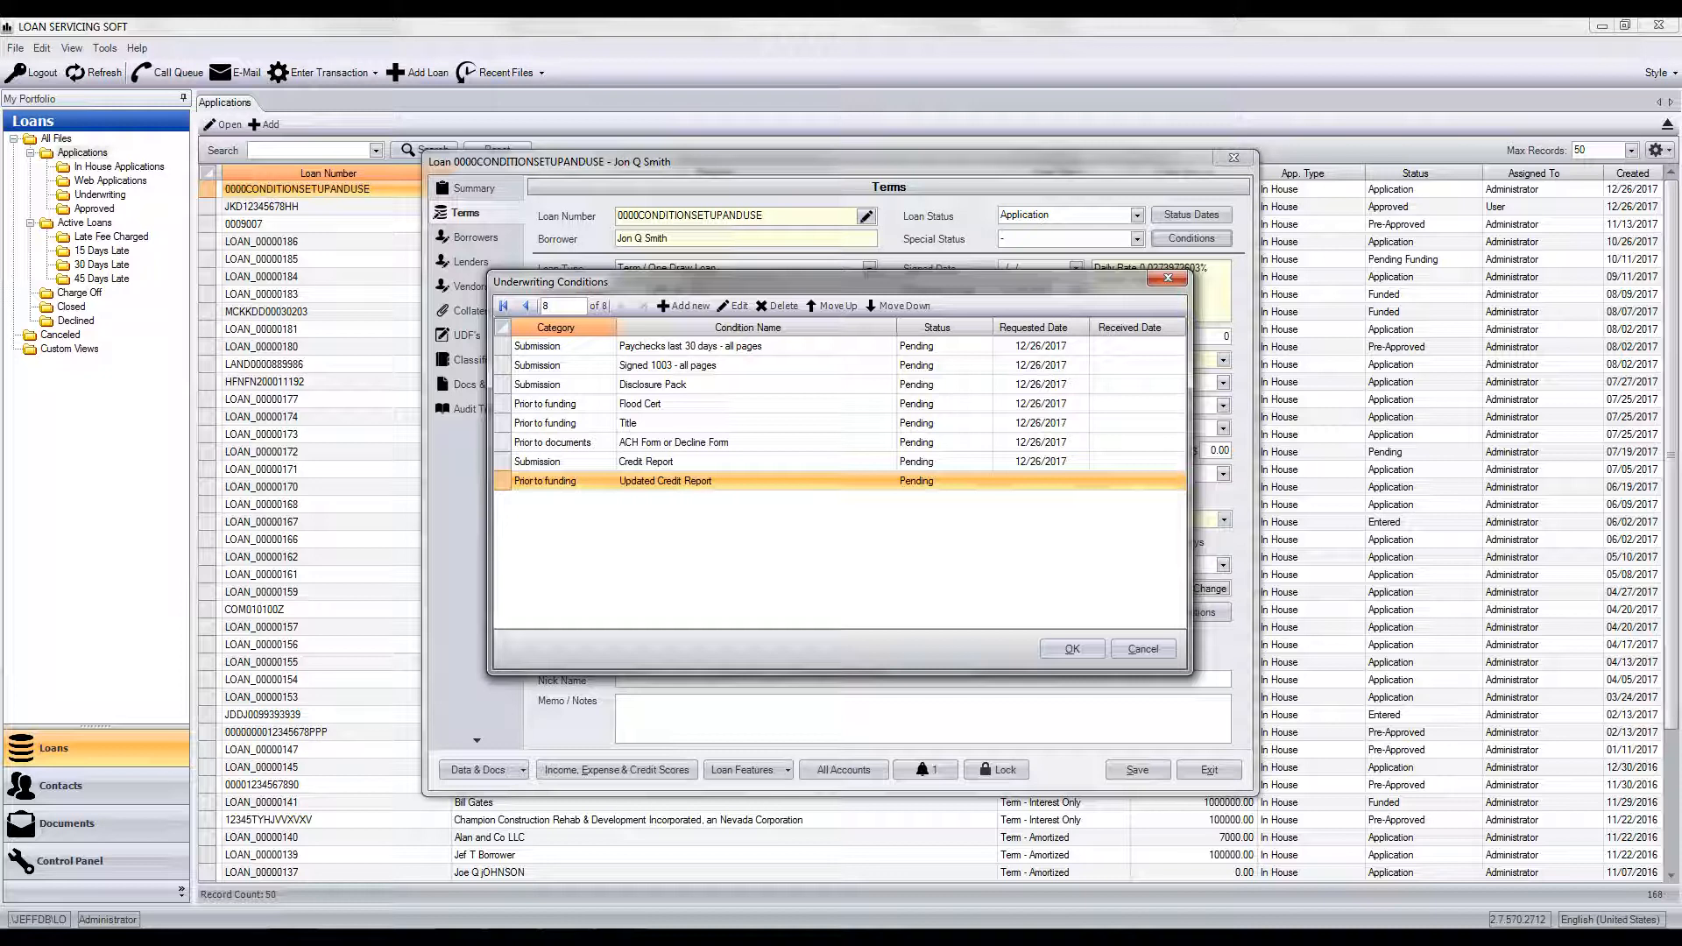
double_click(666, 481)
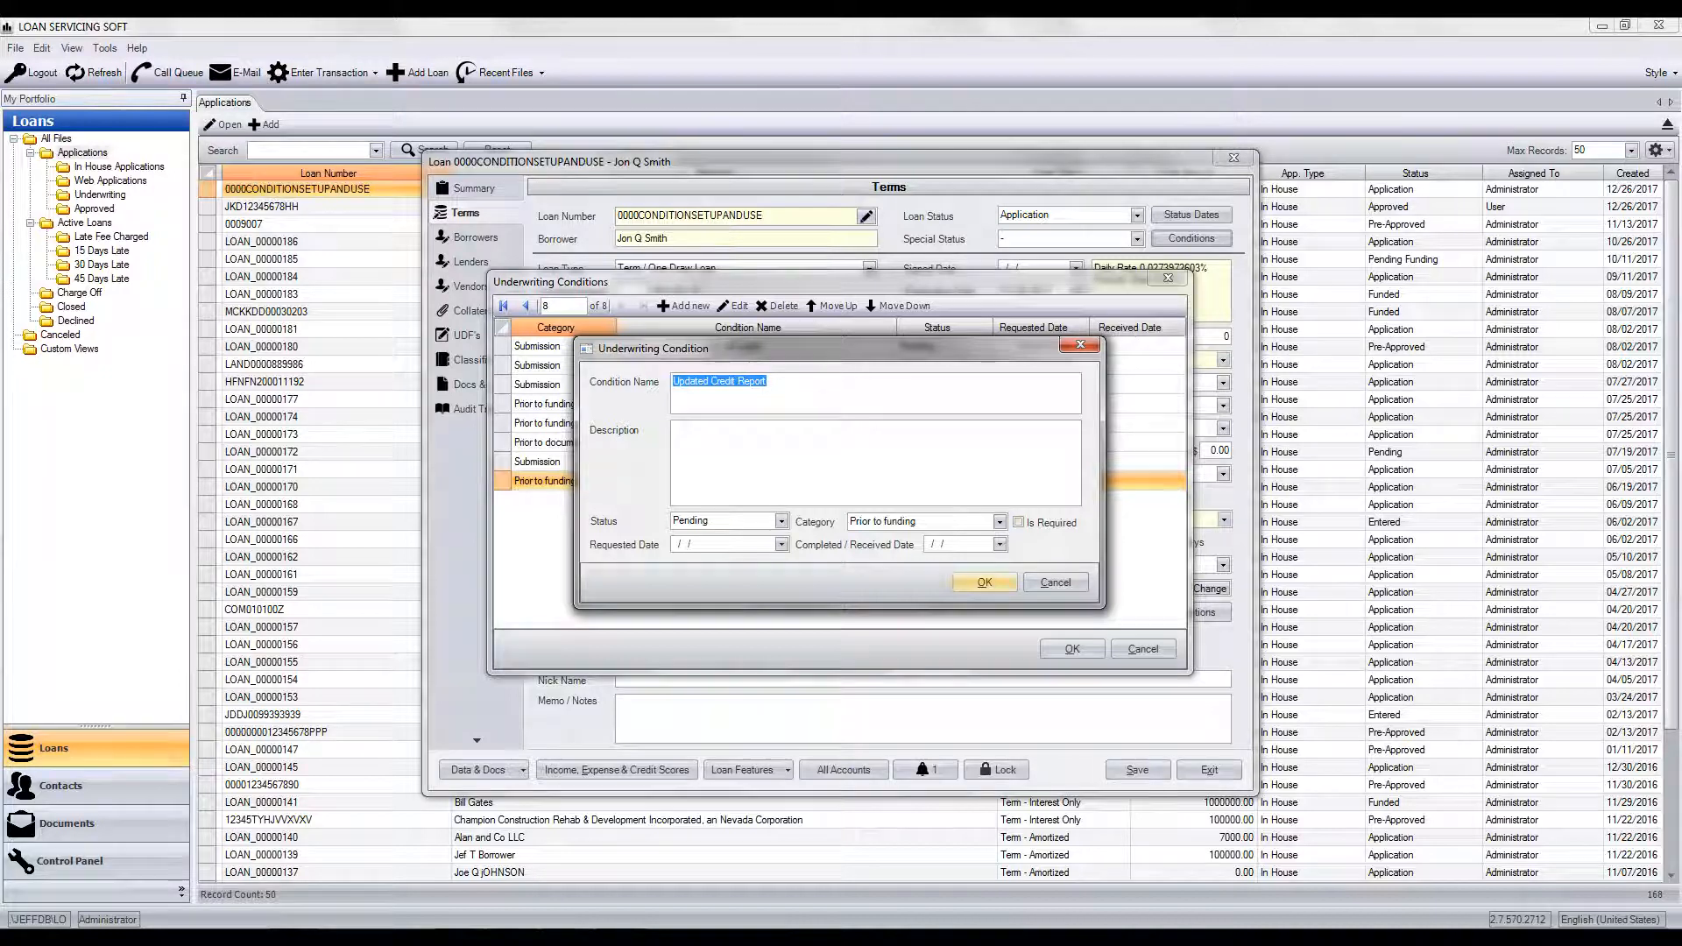
key("Return")
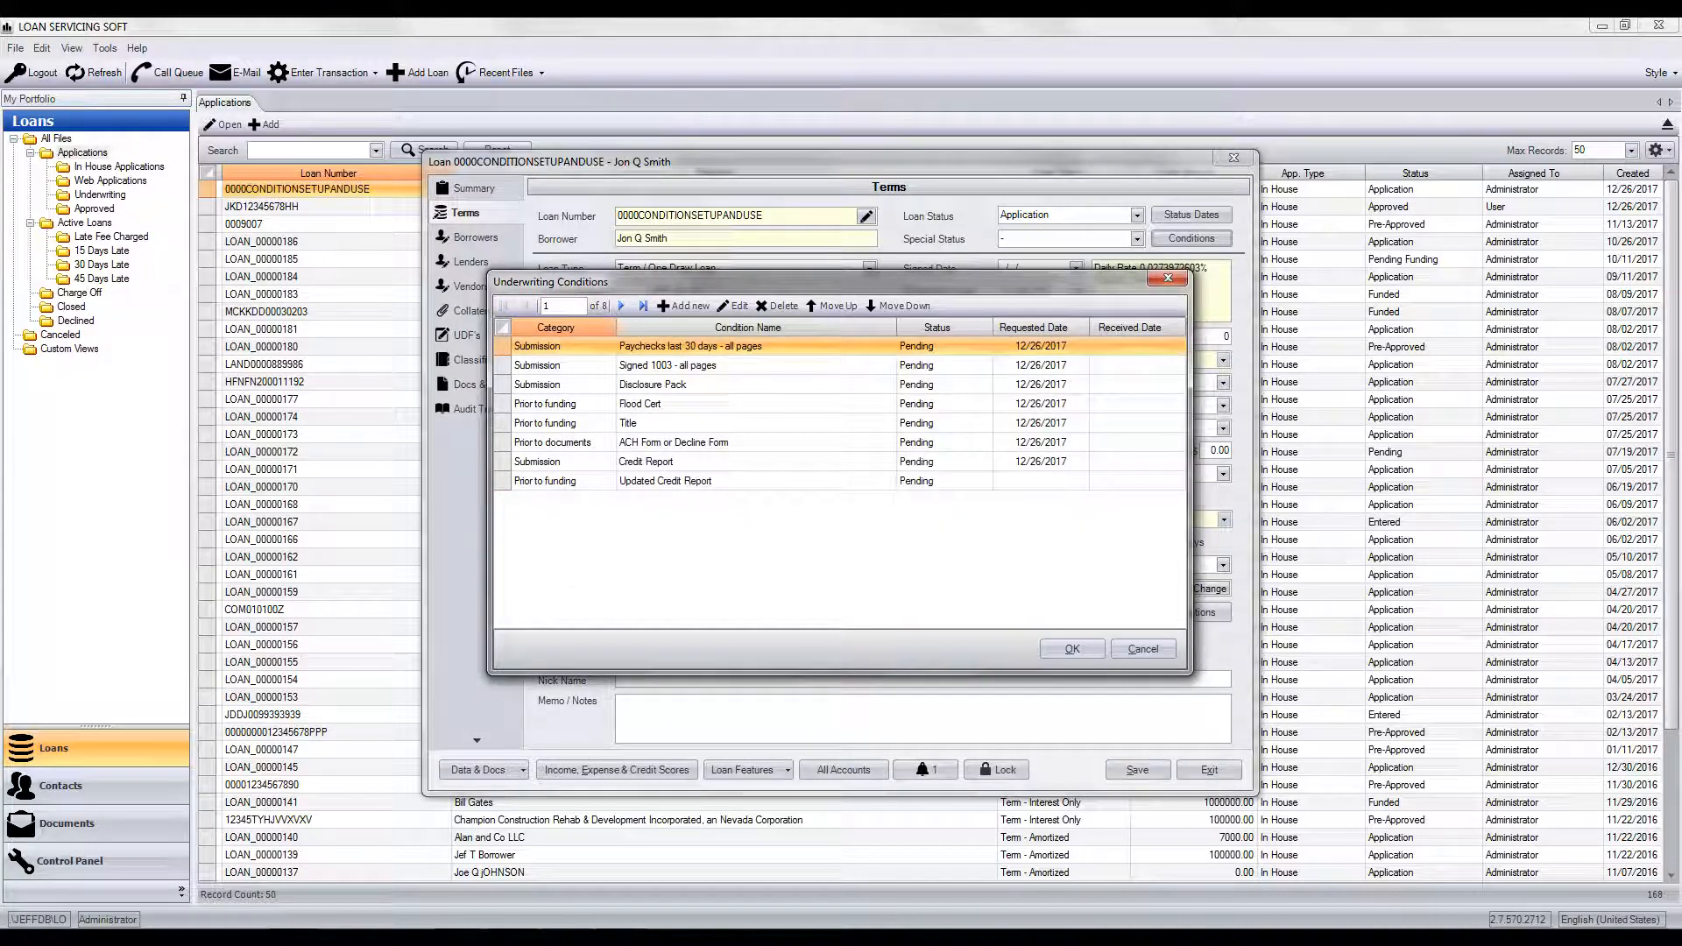
left_click(1041, 481)
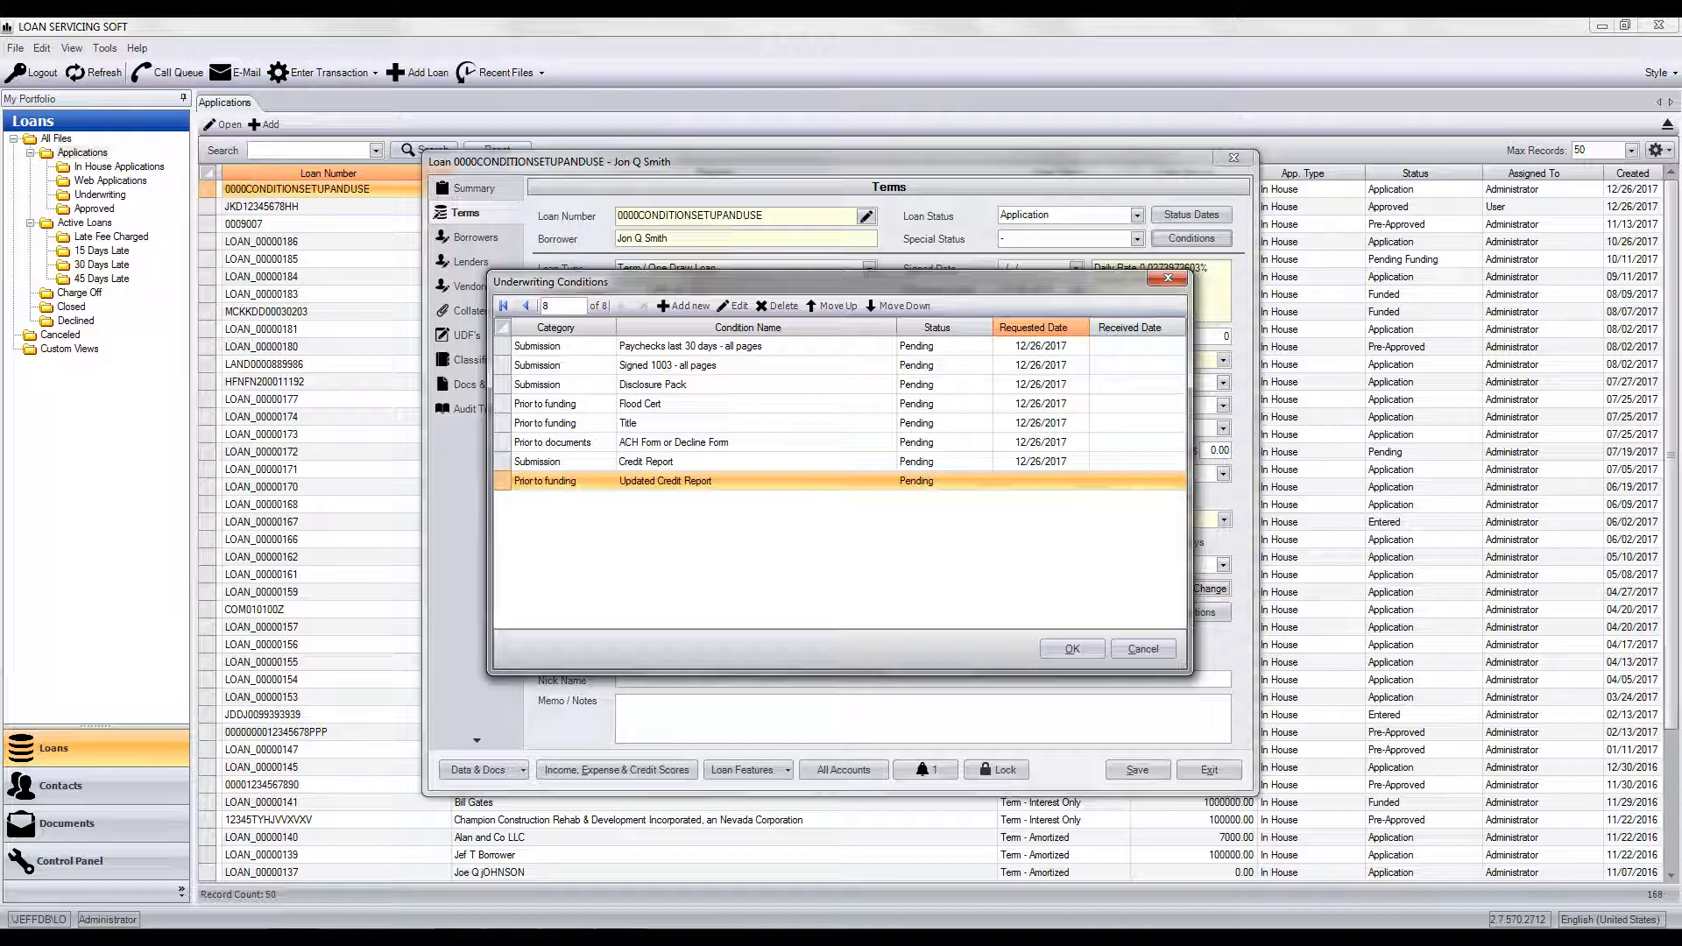
Step: Set the loan's "Paychecks last 30 days - all pages" condition to Cleared with completed/received date 12/26/2017, and save the conditions
double_click(719, 346)
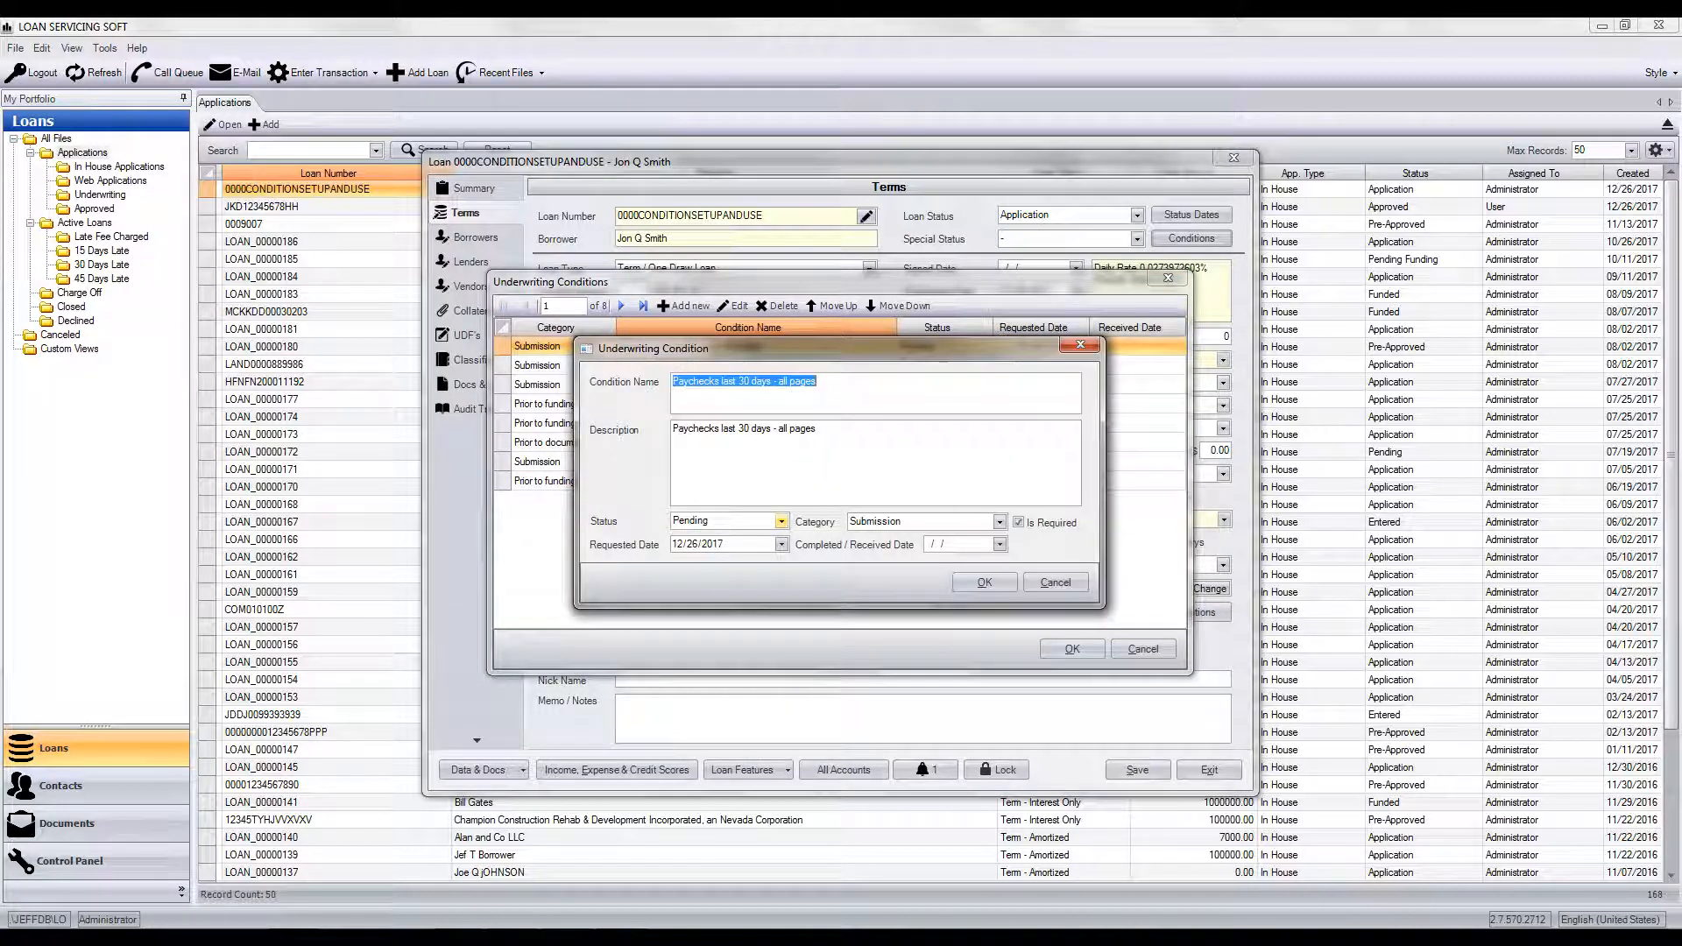
left_click(782, 521)
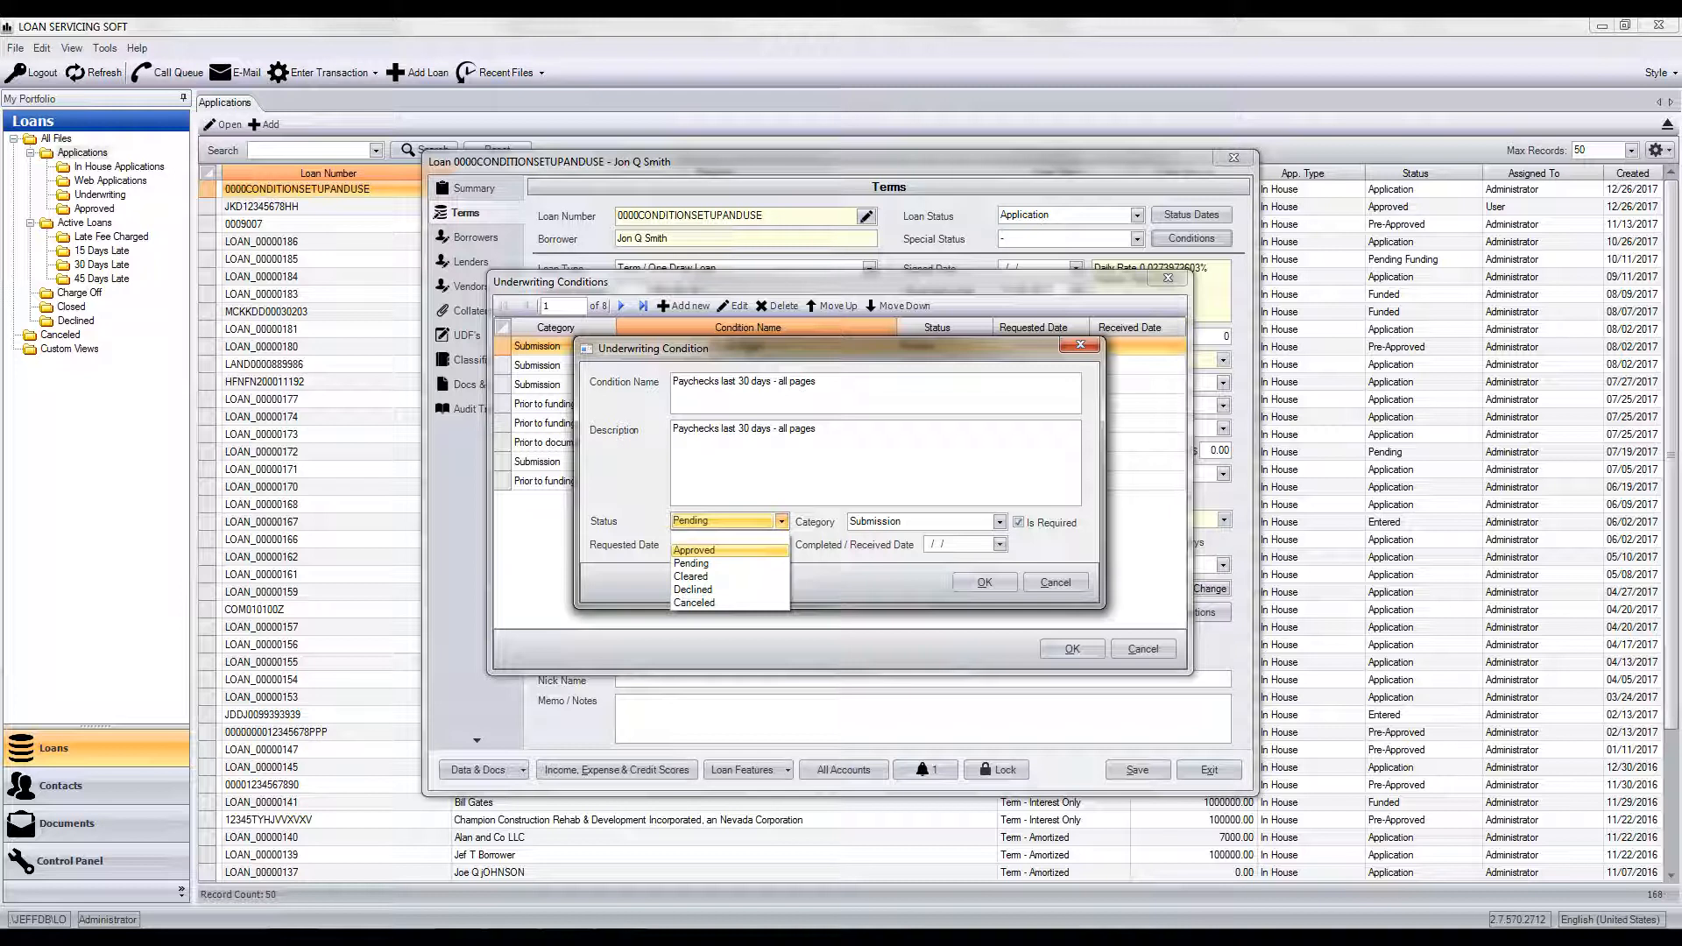
left_click(691, 577)
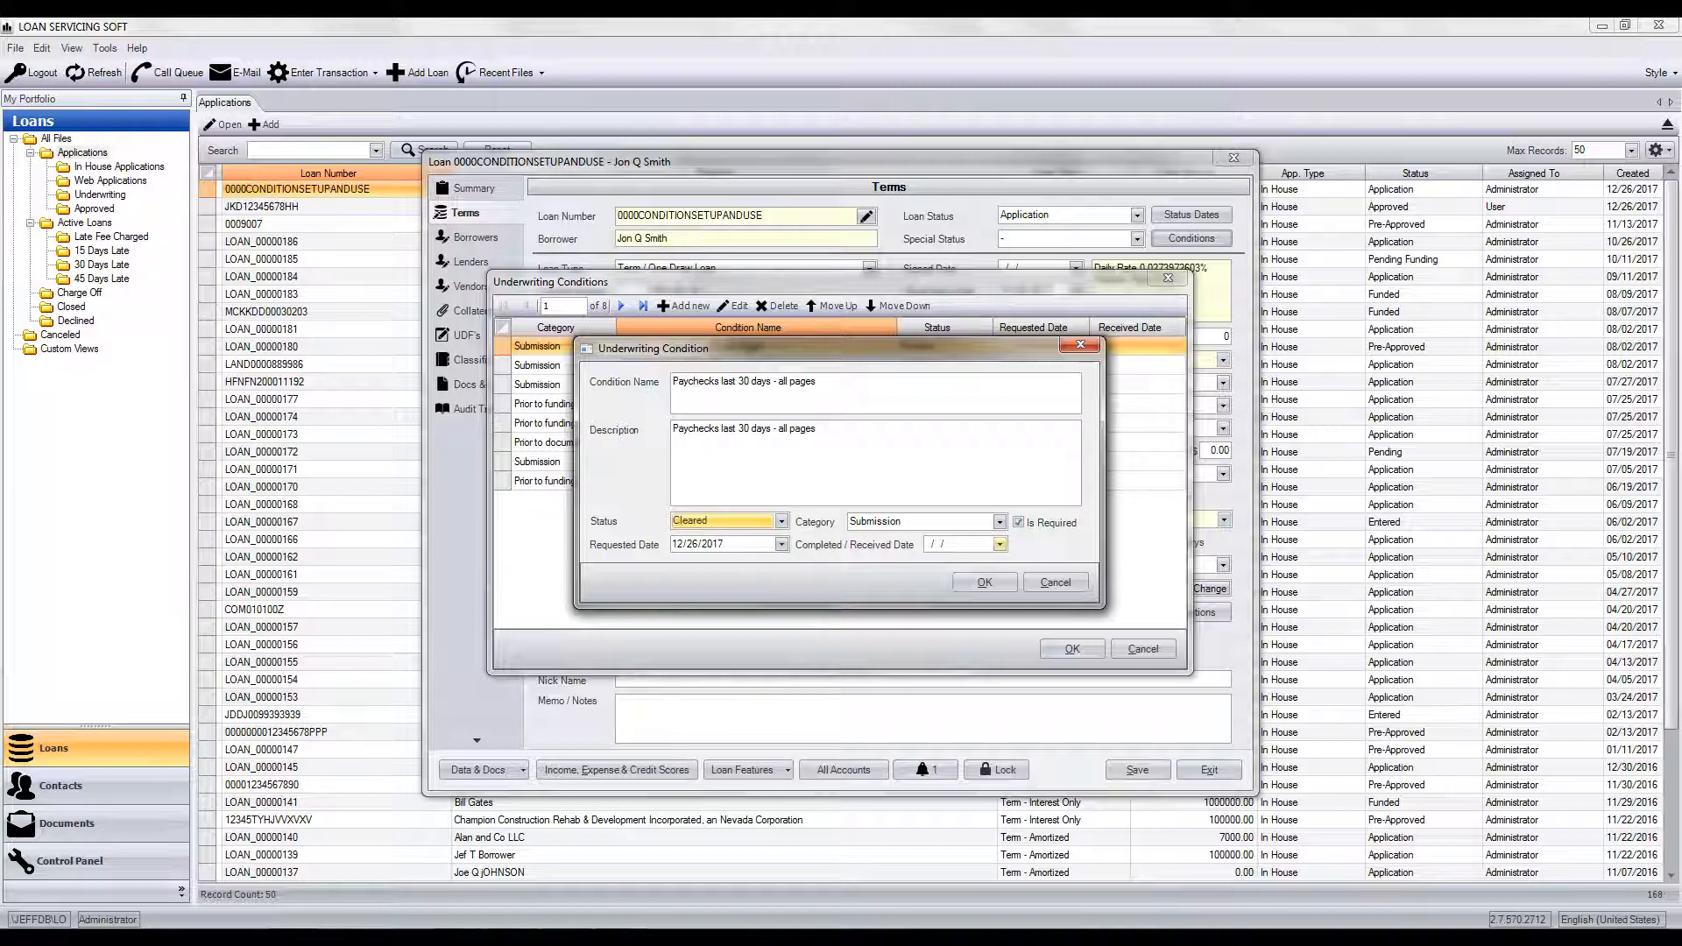
left_click(1000, 544)
left_click(908, 663)
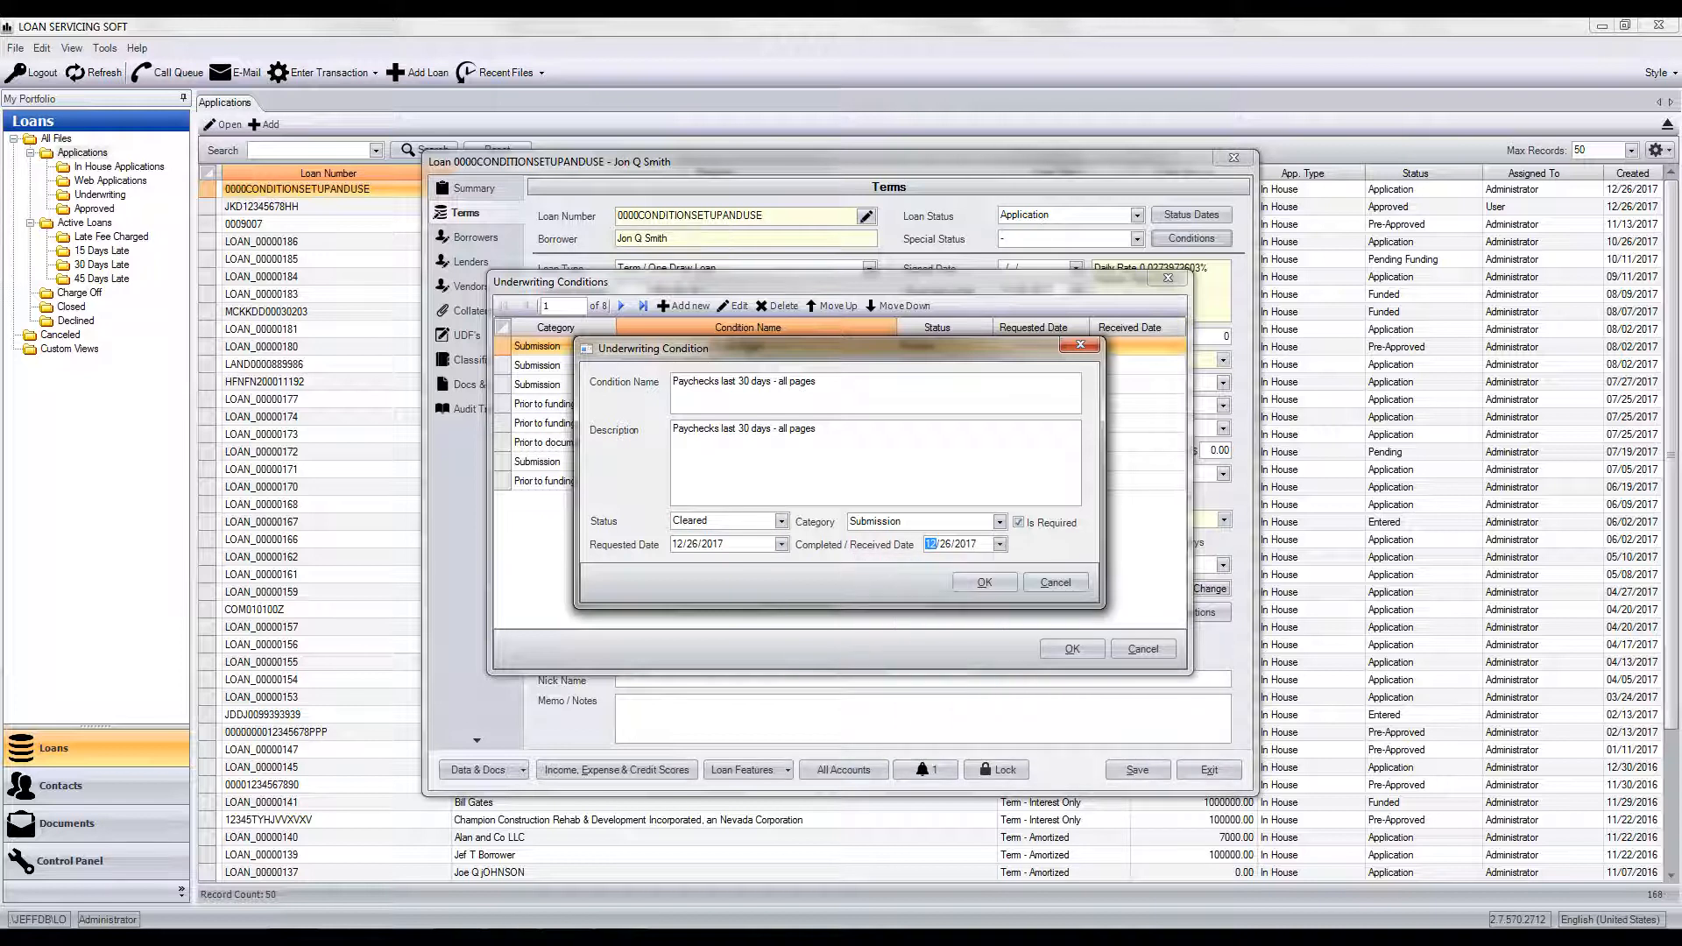
key("Return")
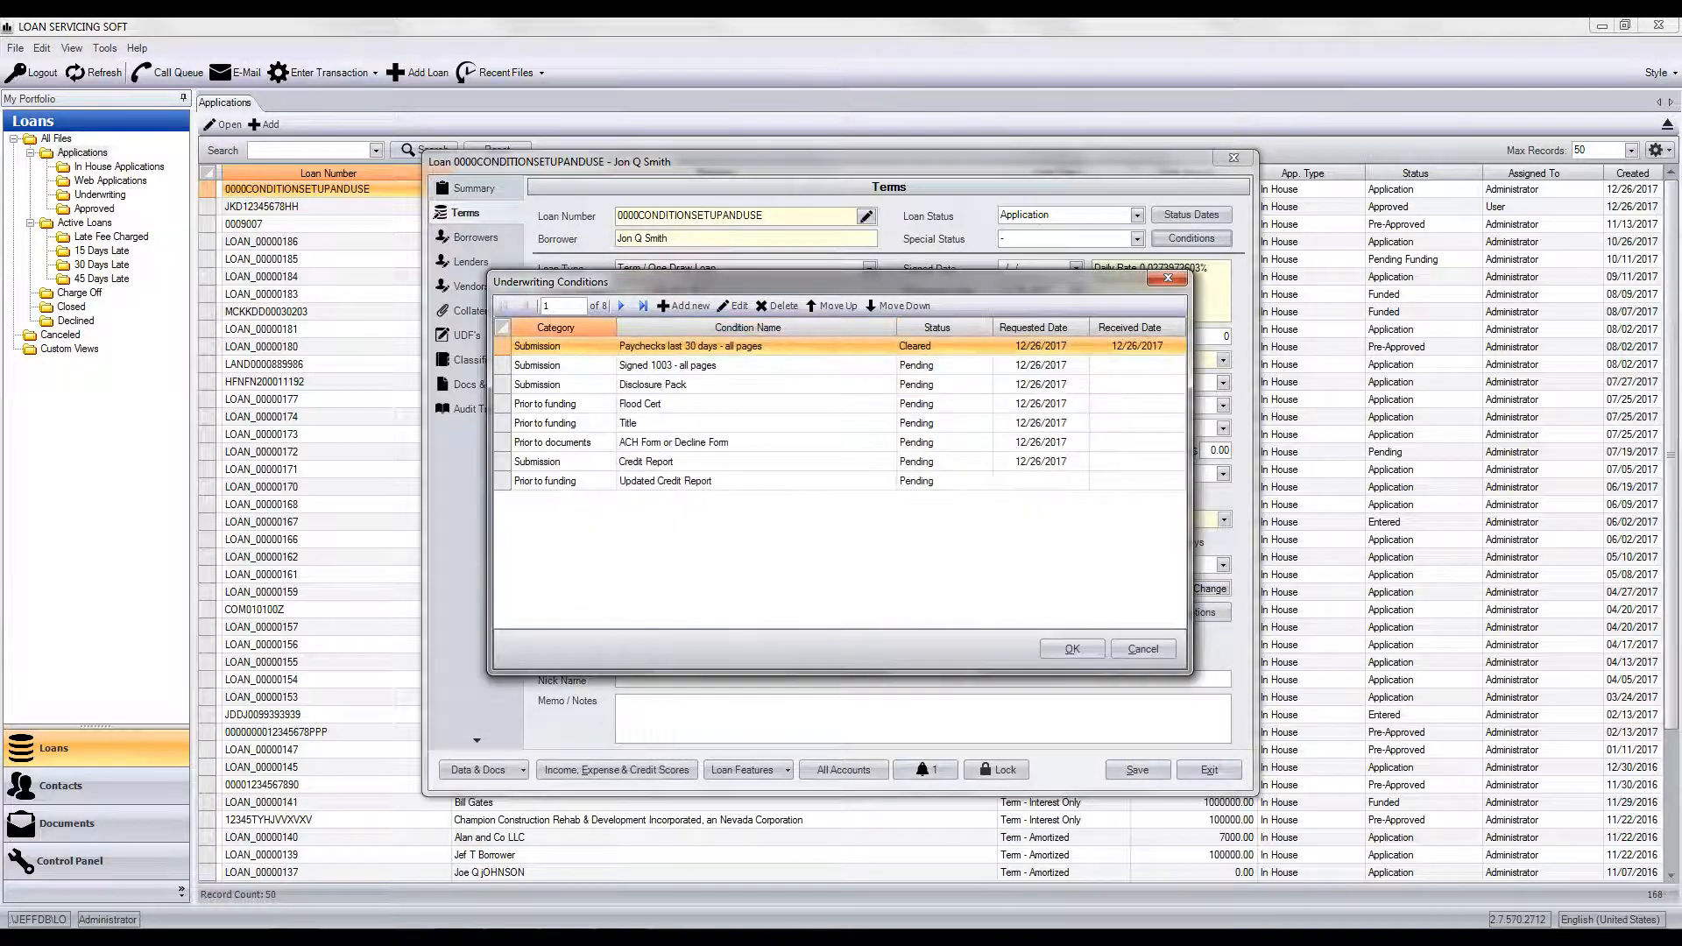
left_click(1073, 648)
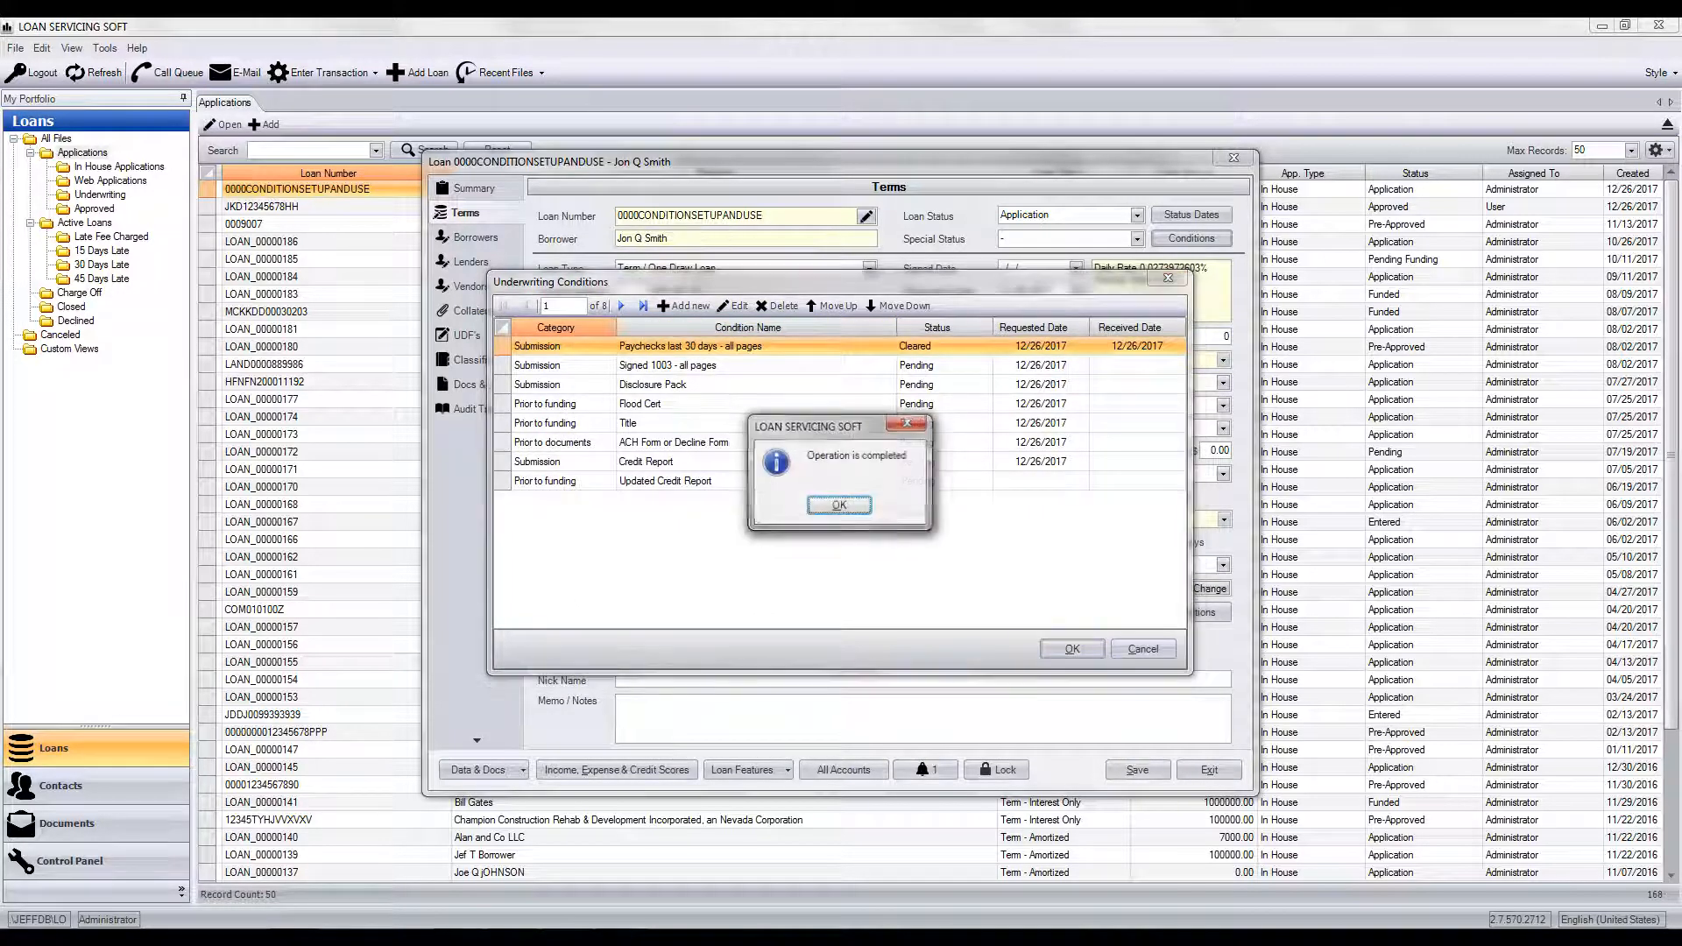
key("Return")
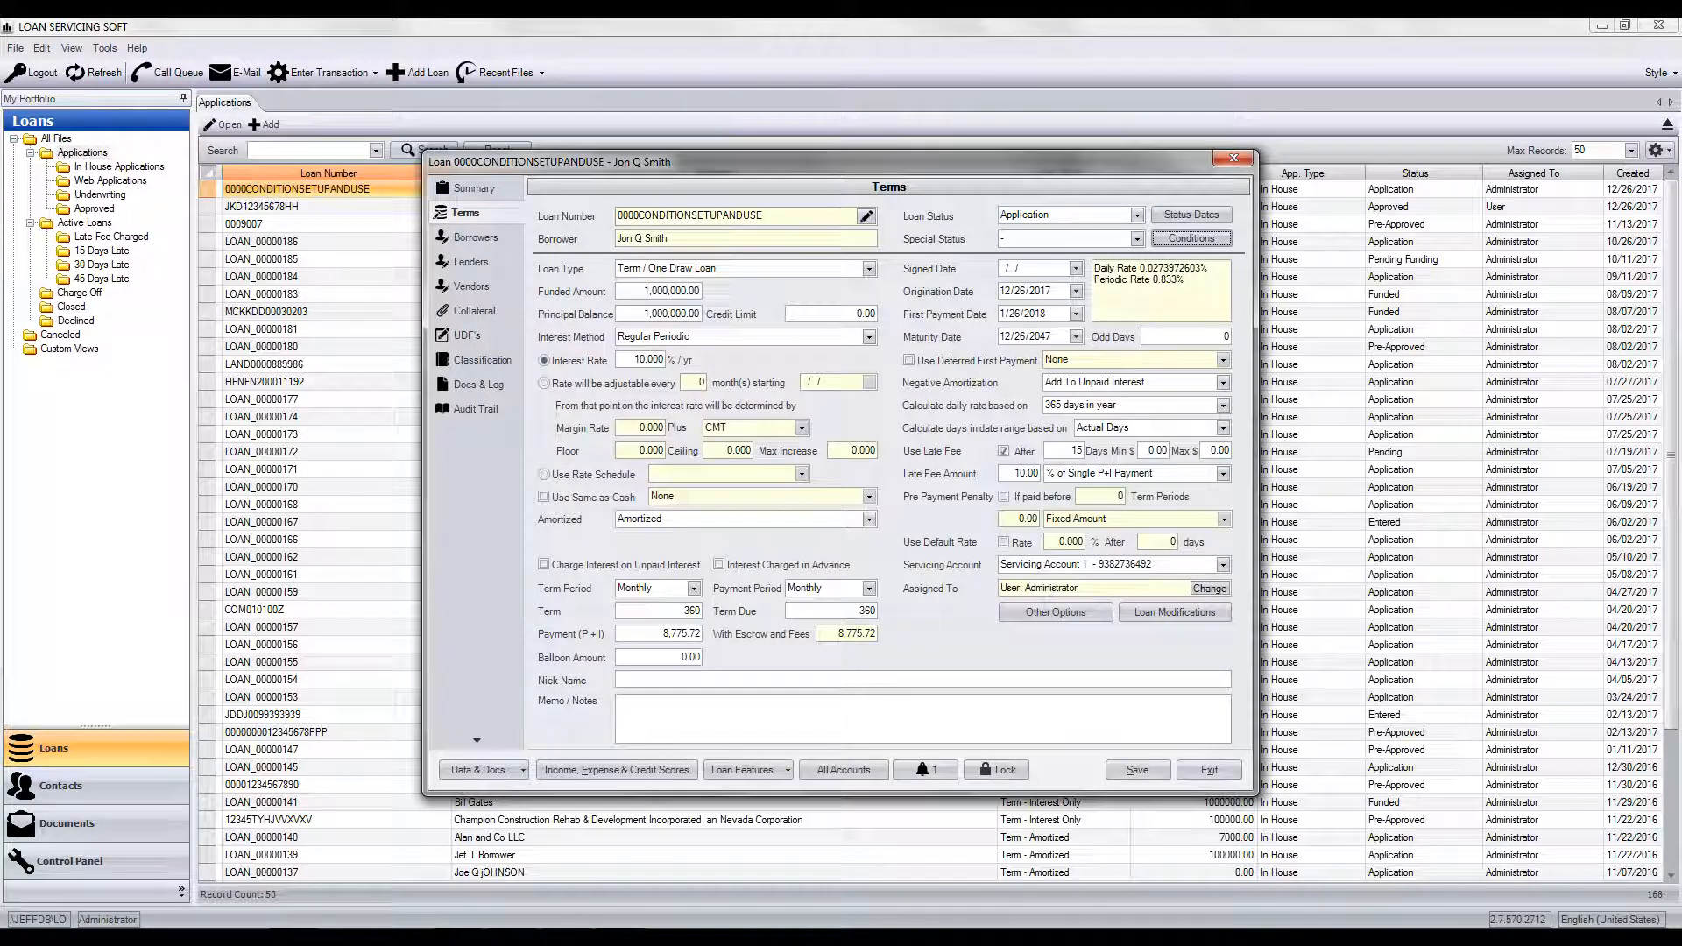
Step: Look through the other reports and documents available for the loan, and close the loan
left_click(477, 770)
mouse_move(517, 909)
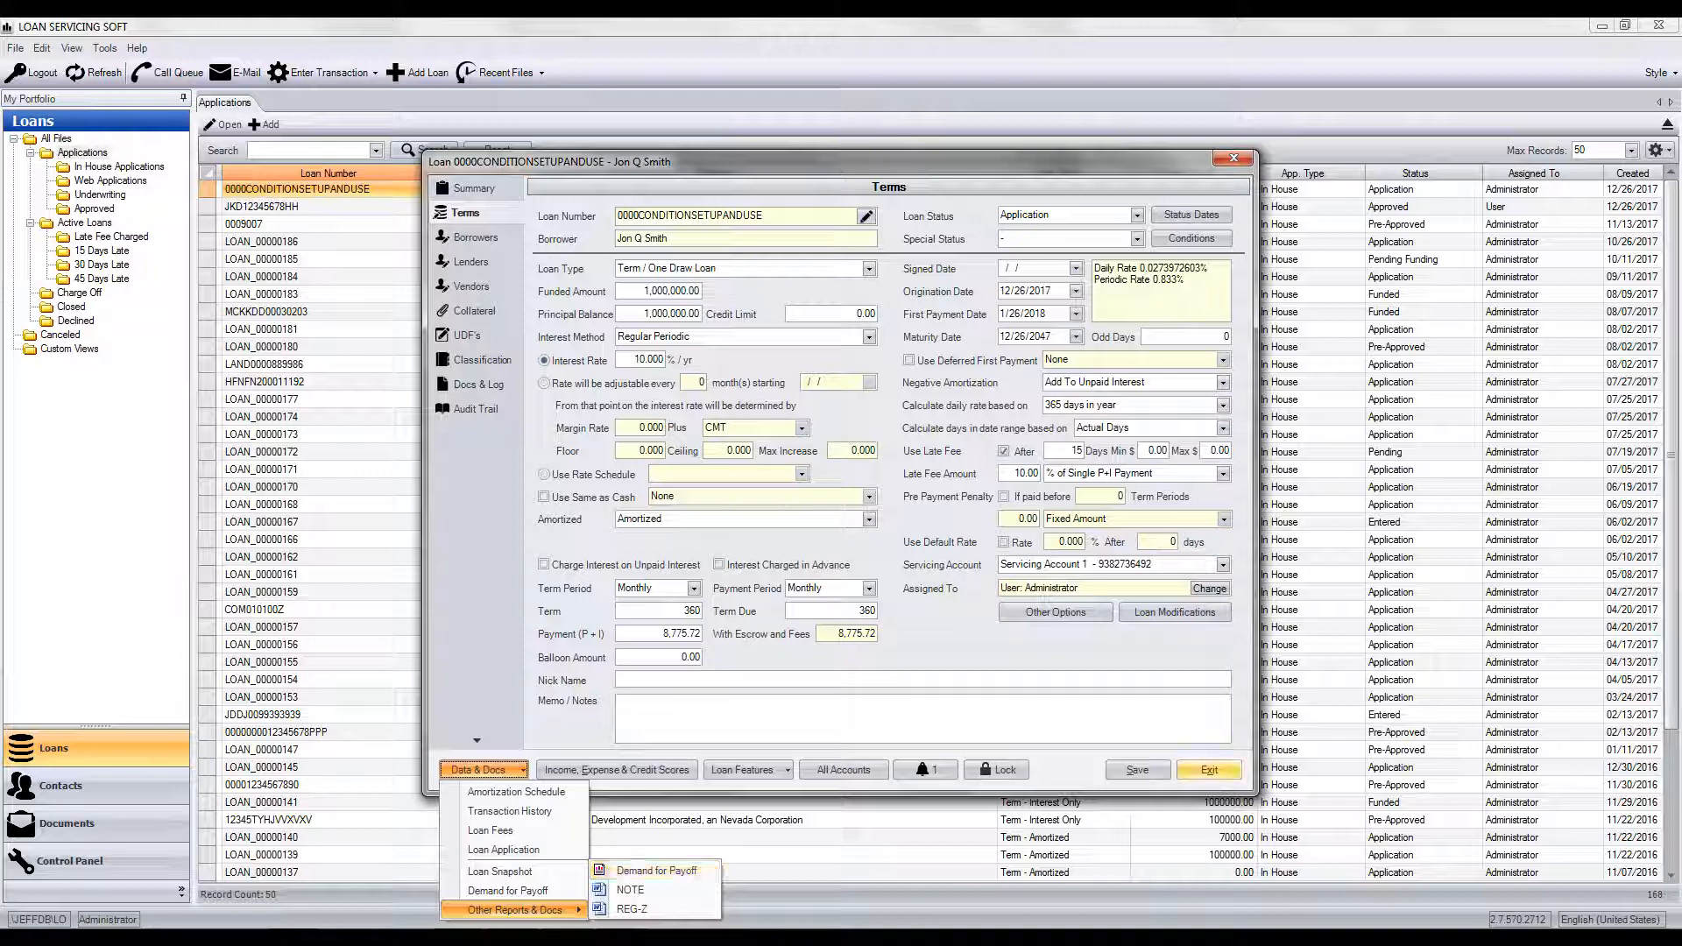
left_click(1209, 771)
Step: Run the "Underwiting Conditions" report from the favorite documents for the condition-setup loan whose paychecks condition was cleared
left_click(67, 823)
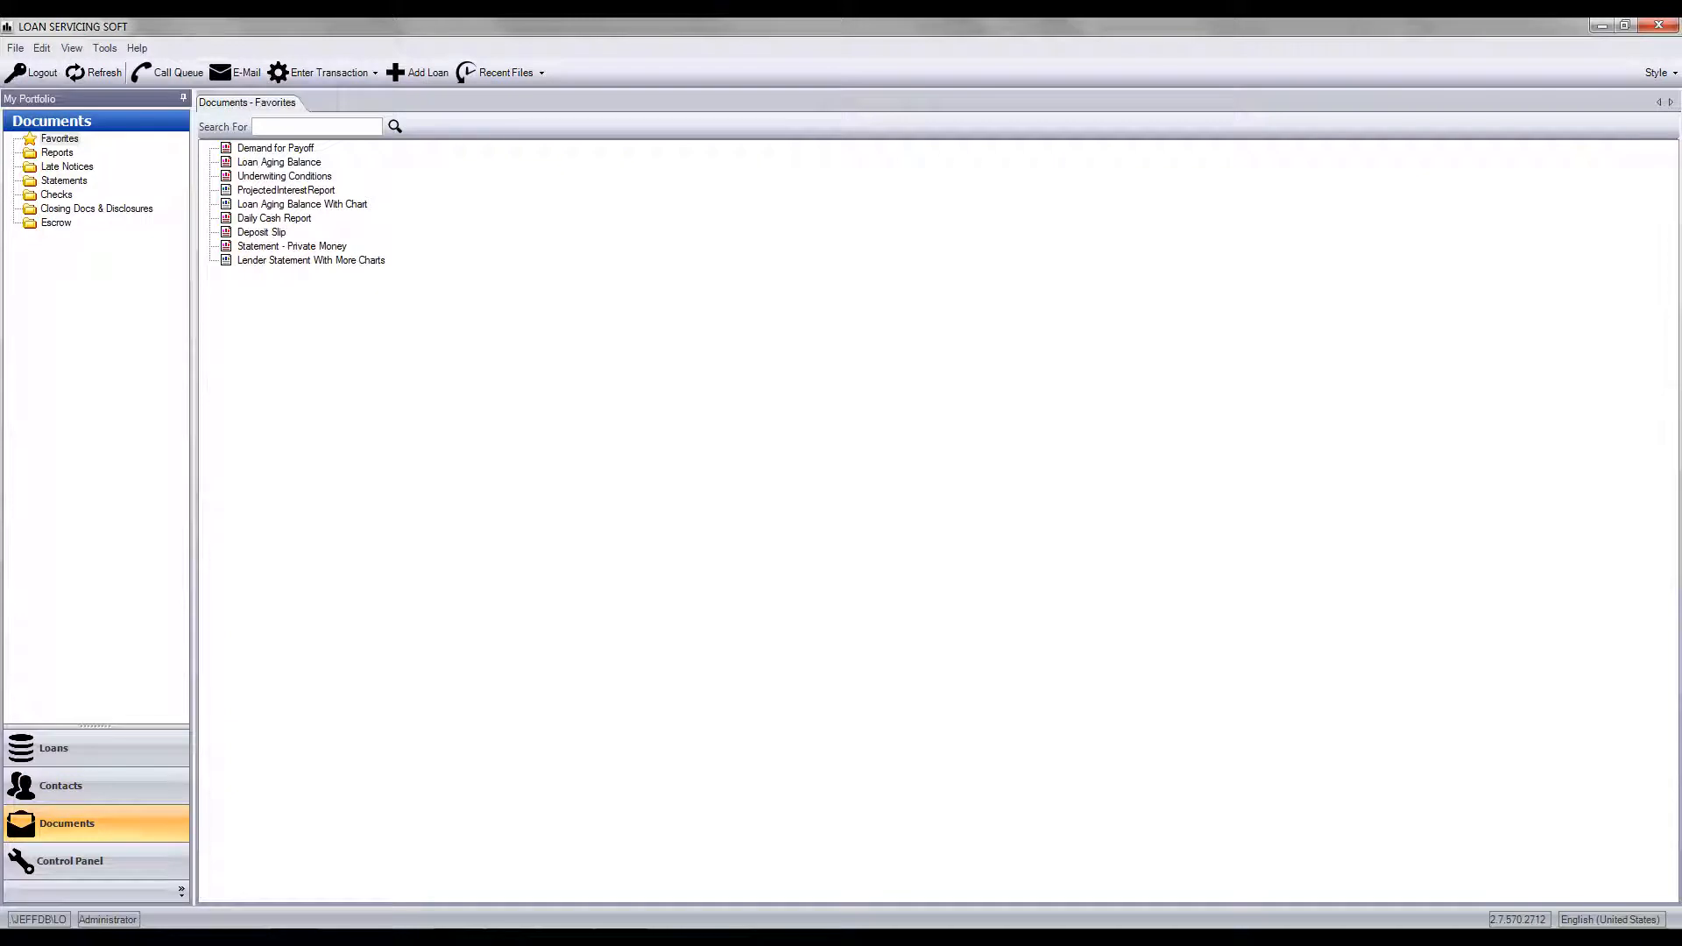
left_click(284, 177)
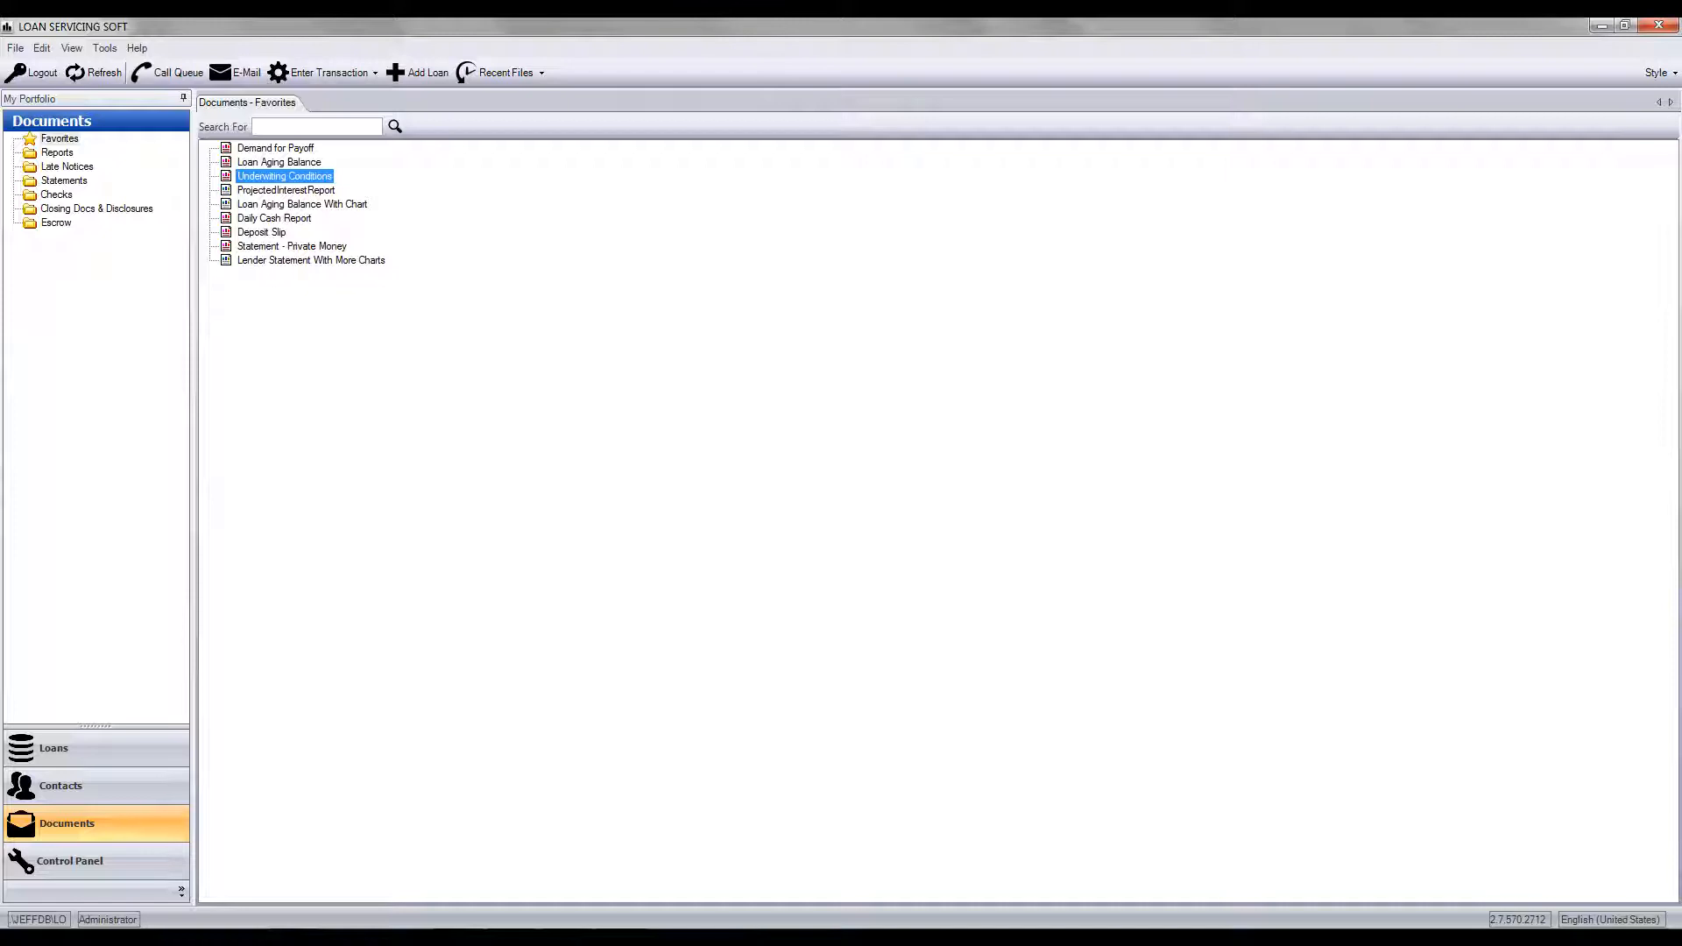
left_click(198, 56)
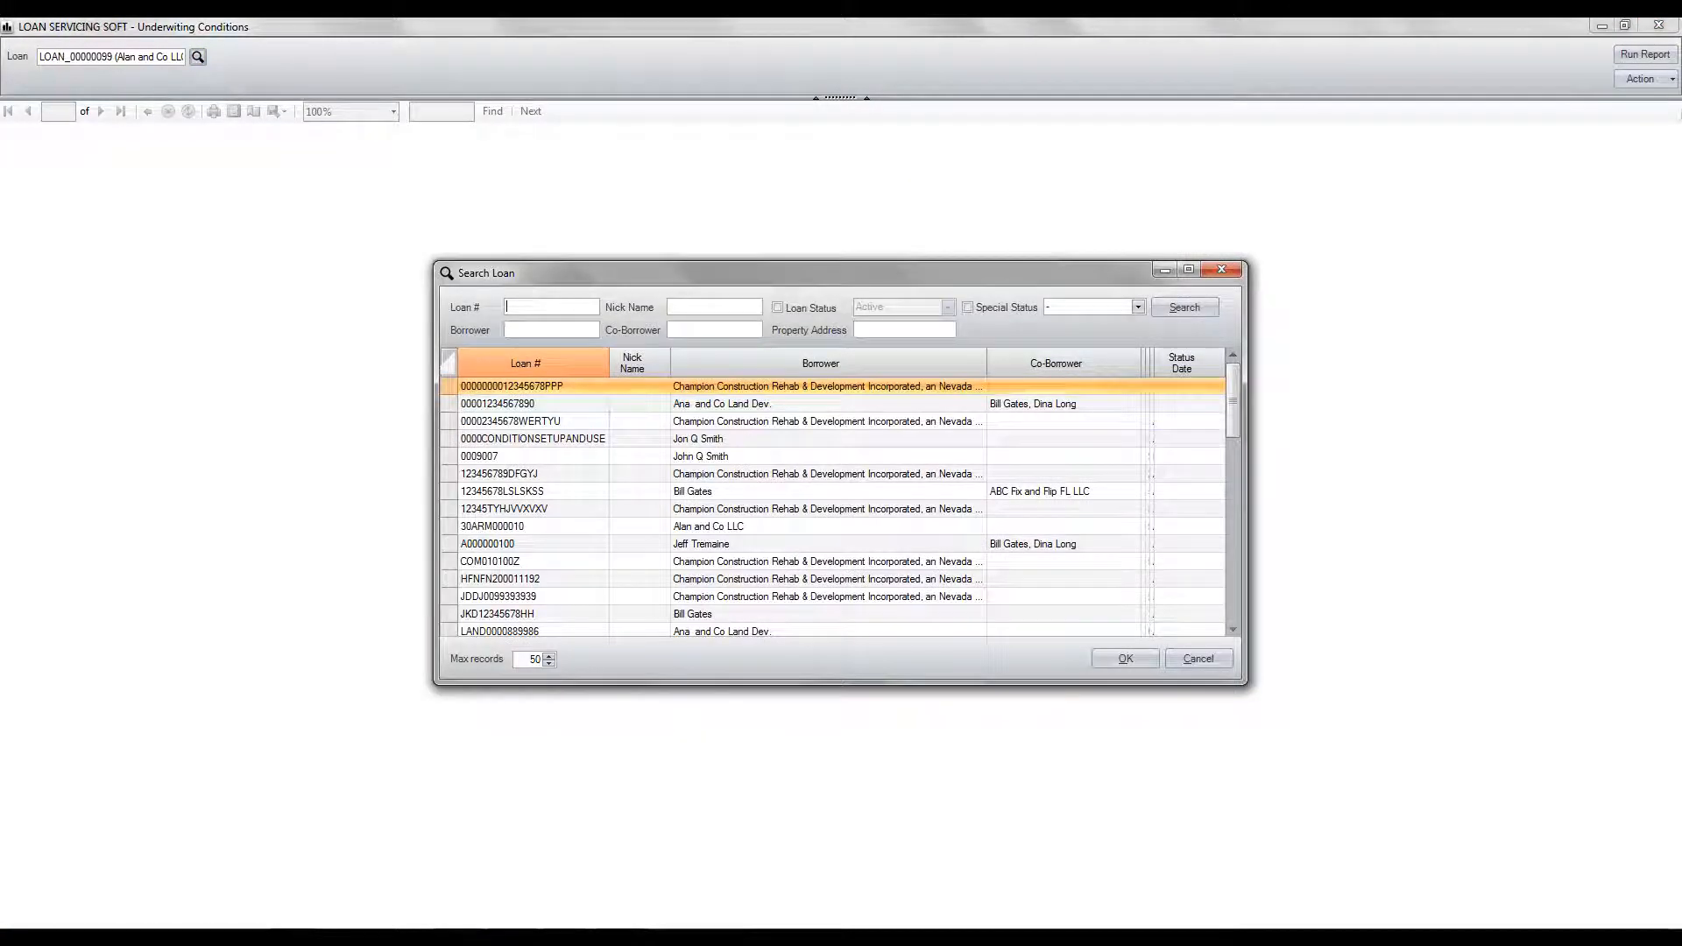
double_click(532, 439)
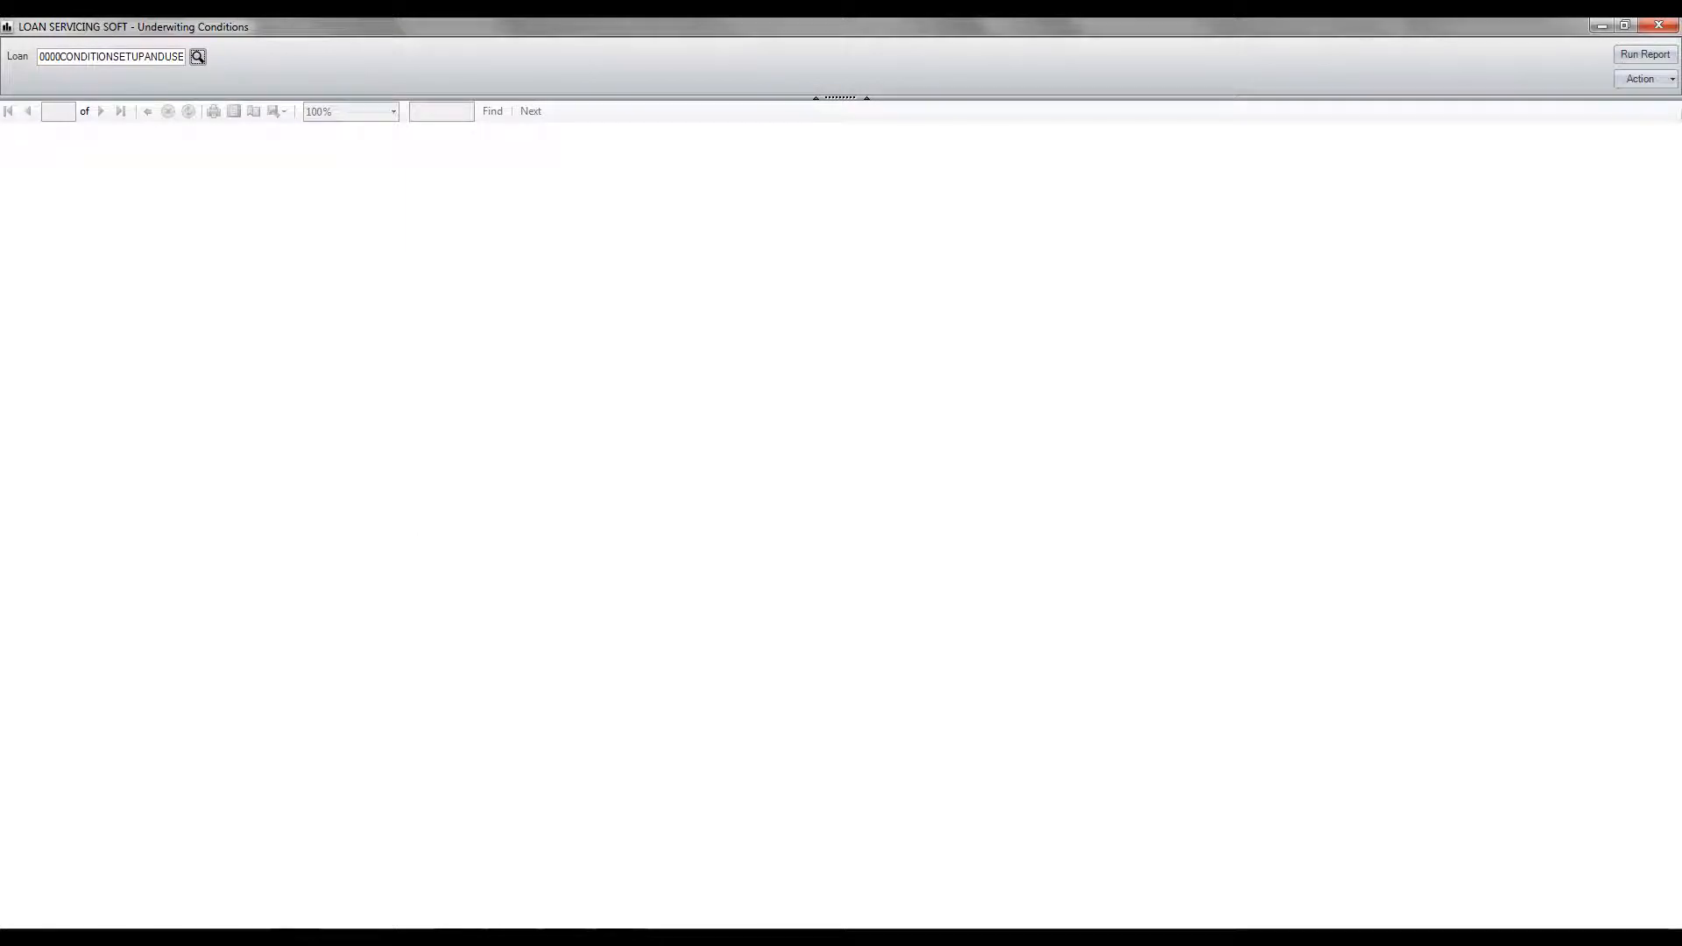
left_click(1645, 54)
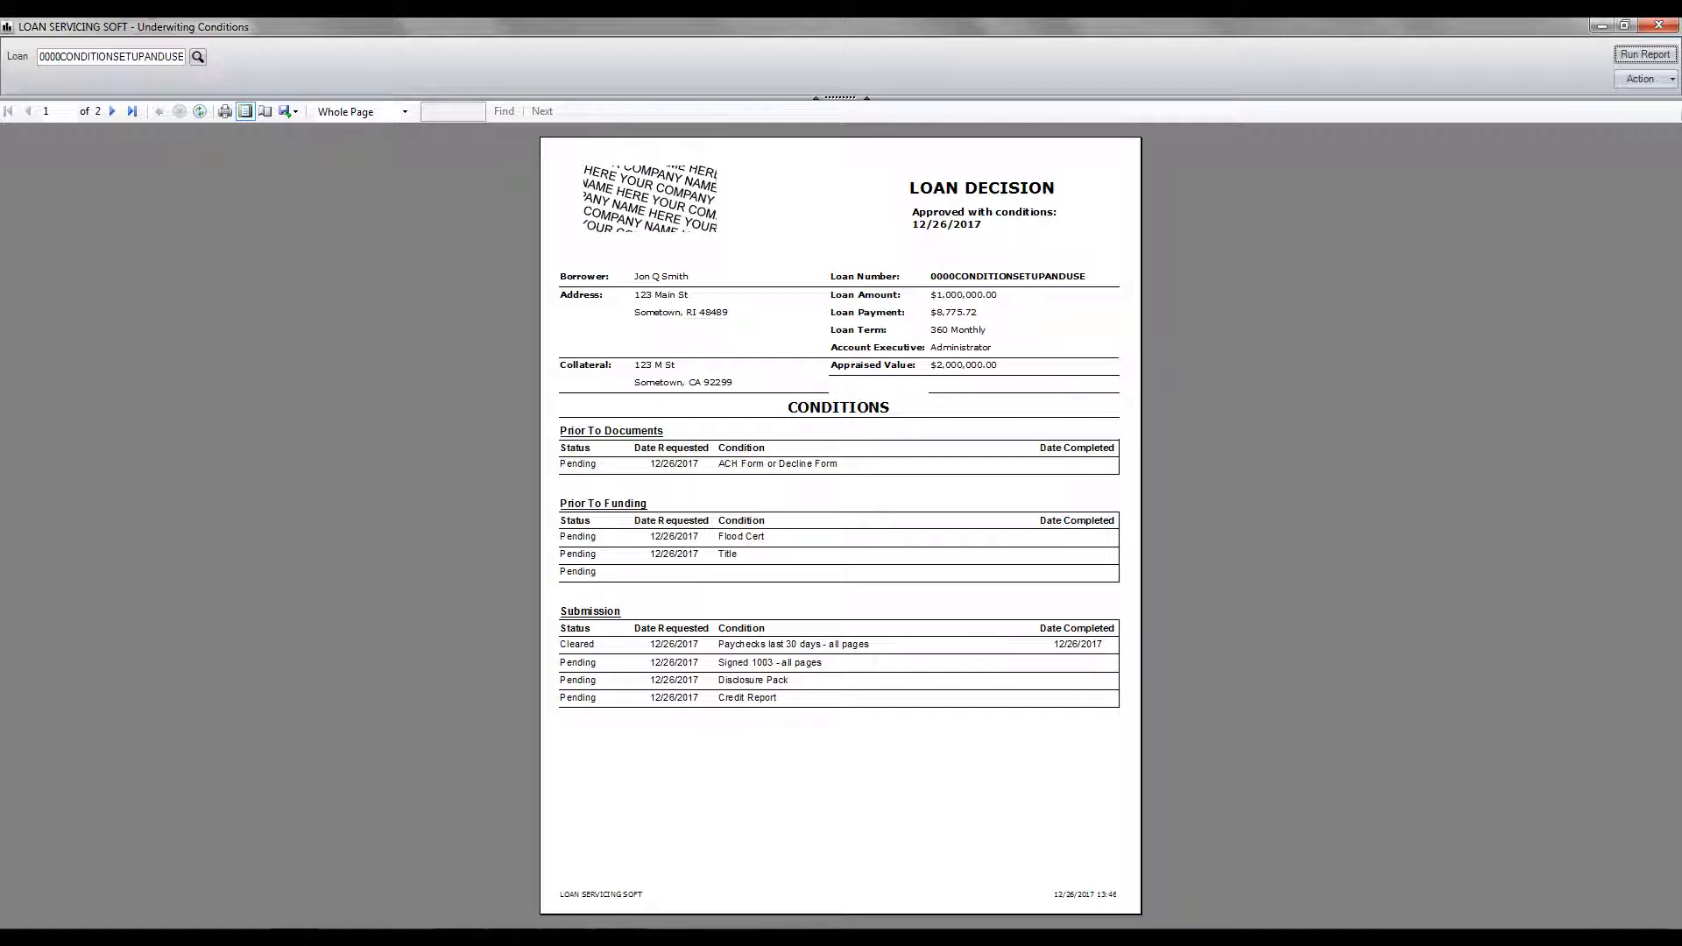
Step: Review the report's available export formats and its options for sending it on, without exporting or sending it
left_click(289, 112)
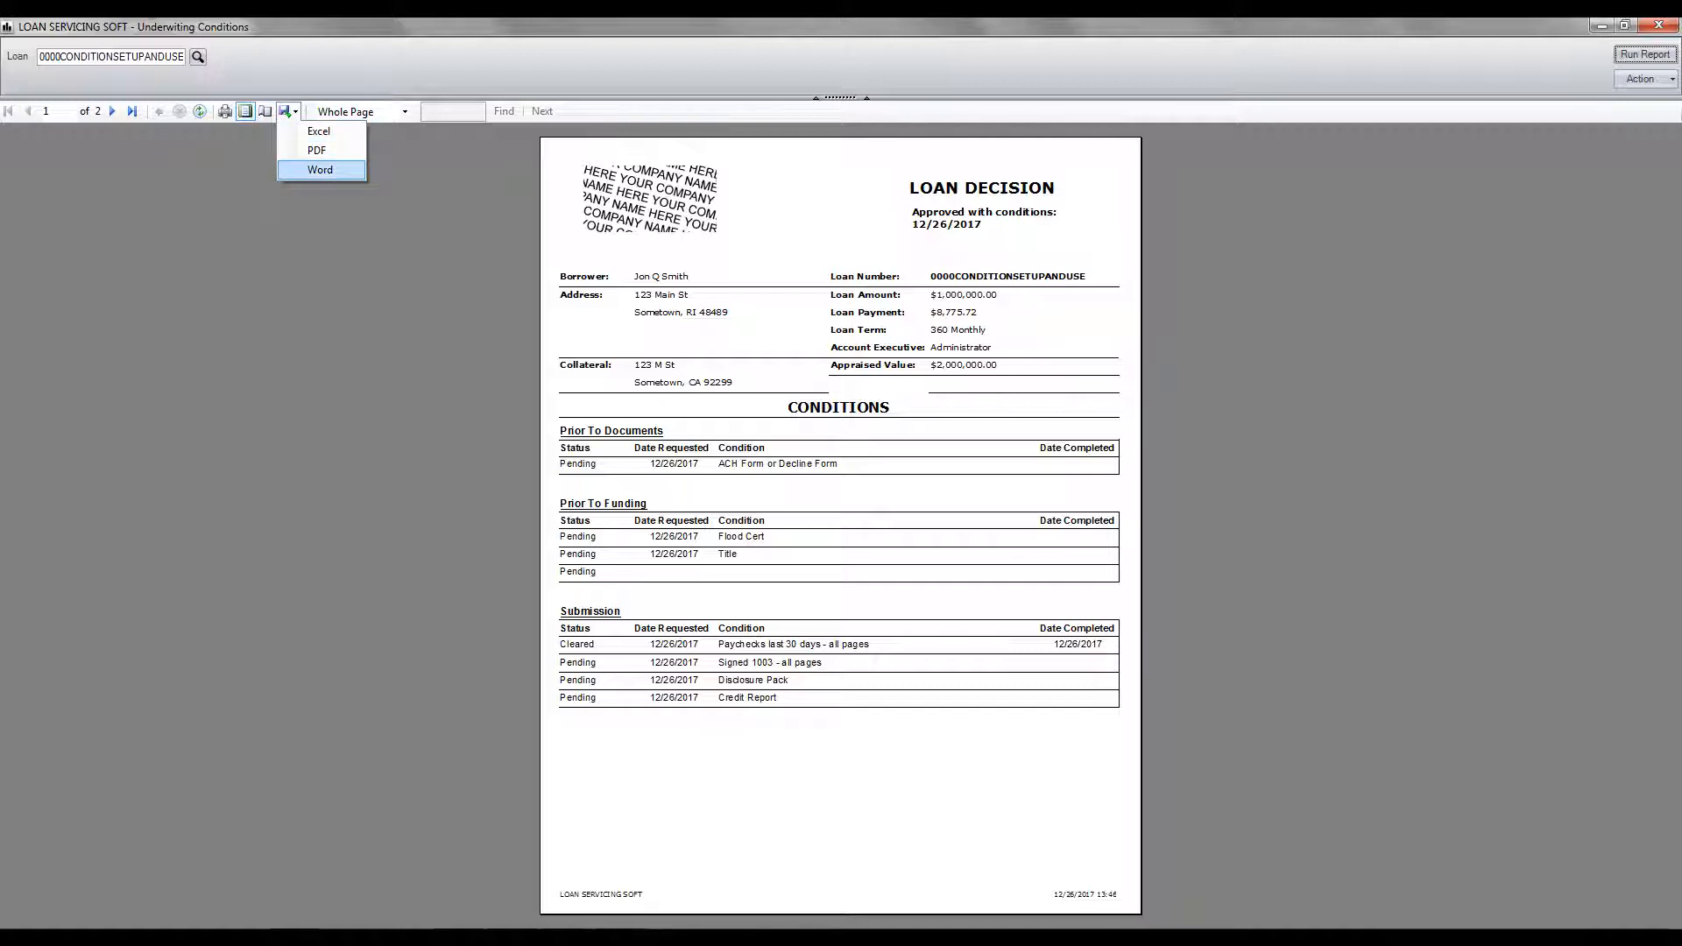
left_click(395, 219)
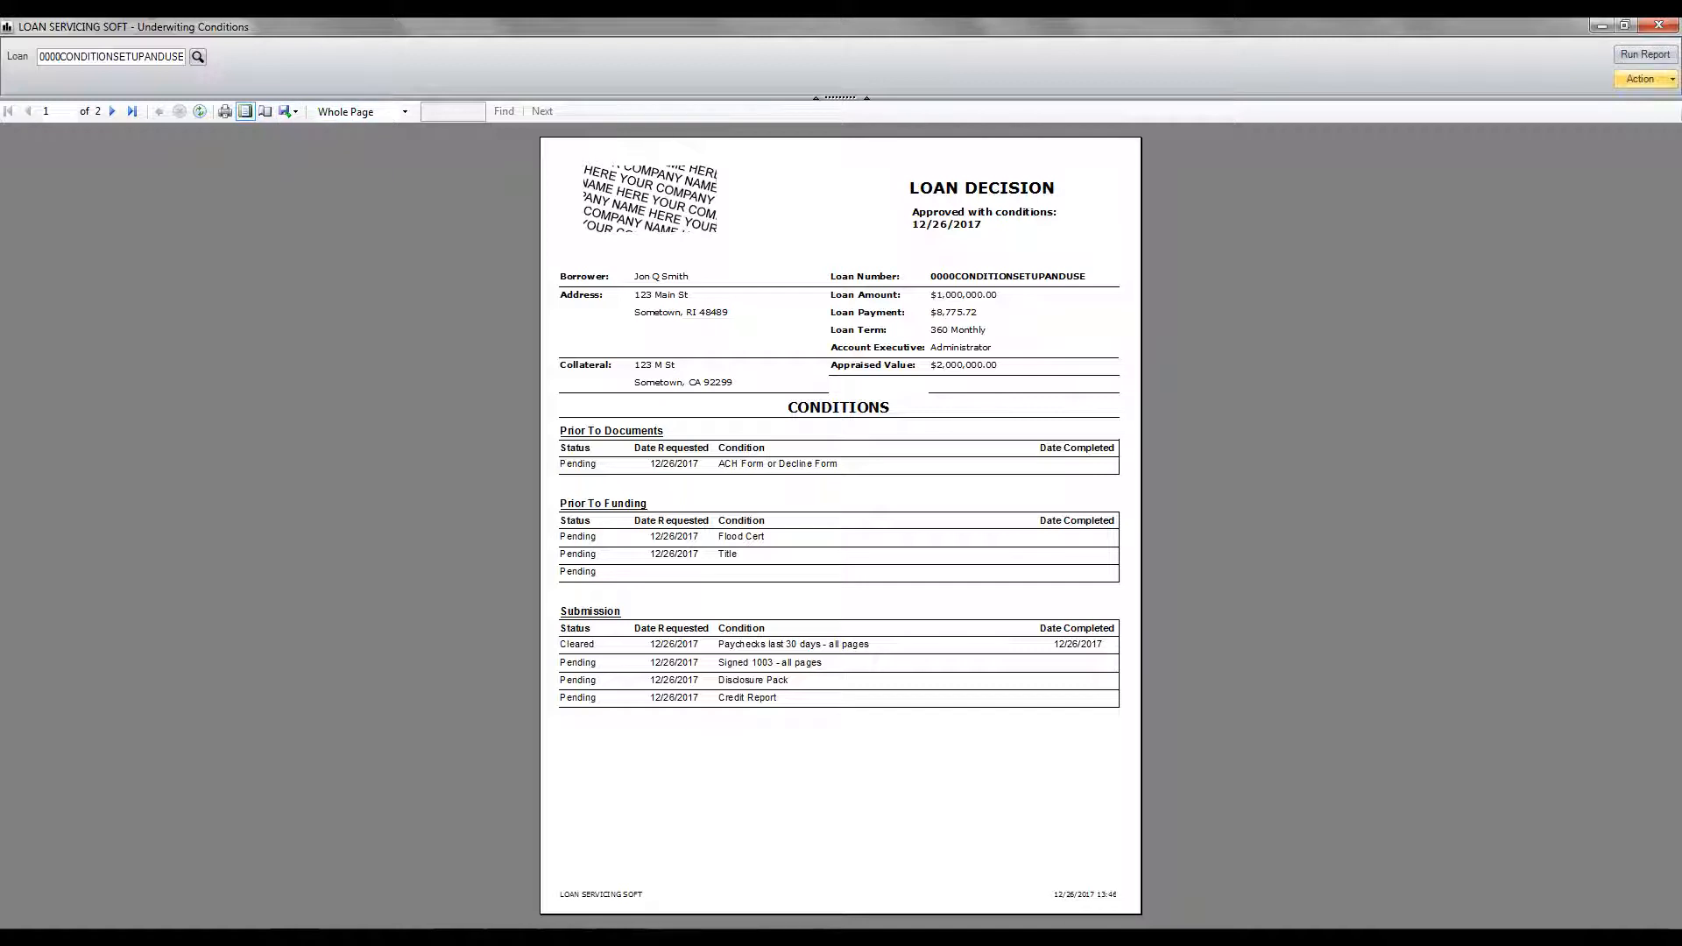
left_click(1646, 79)
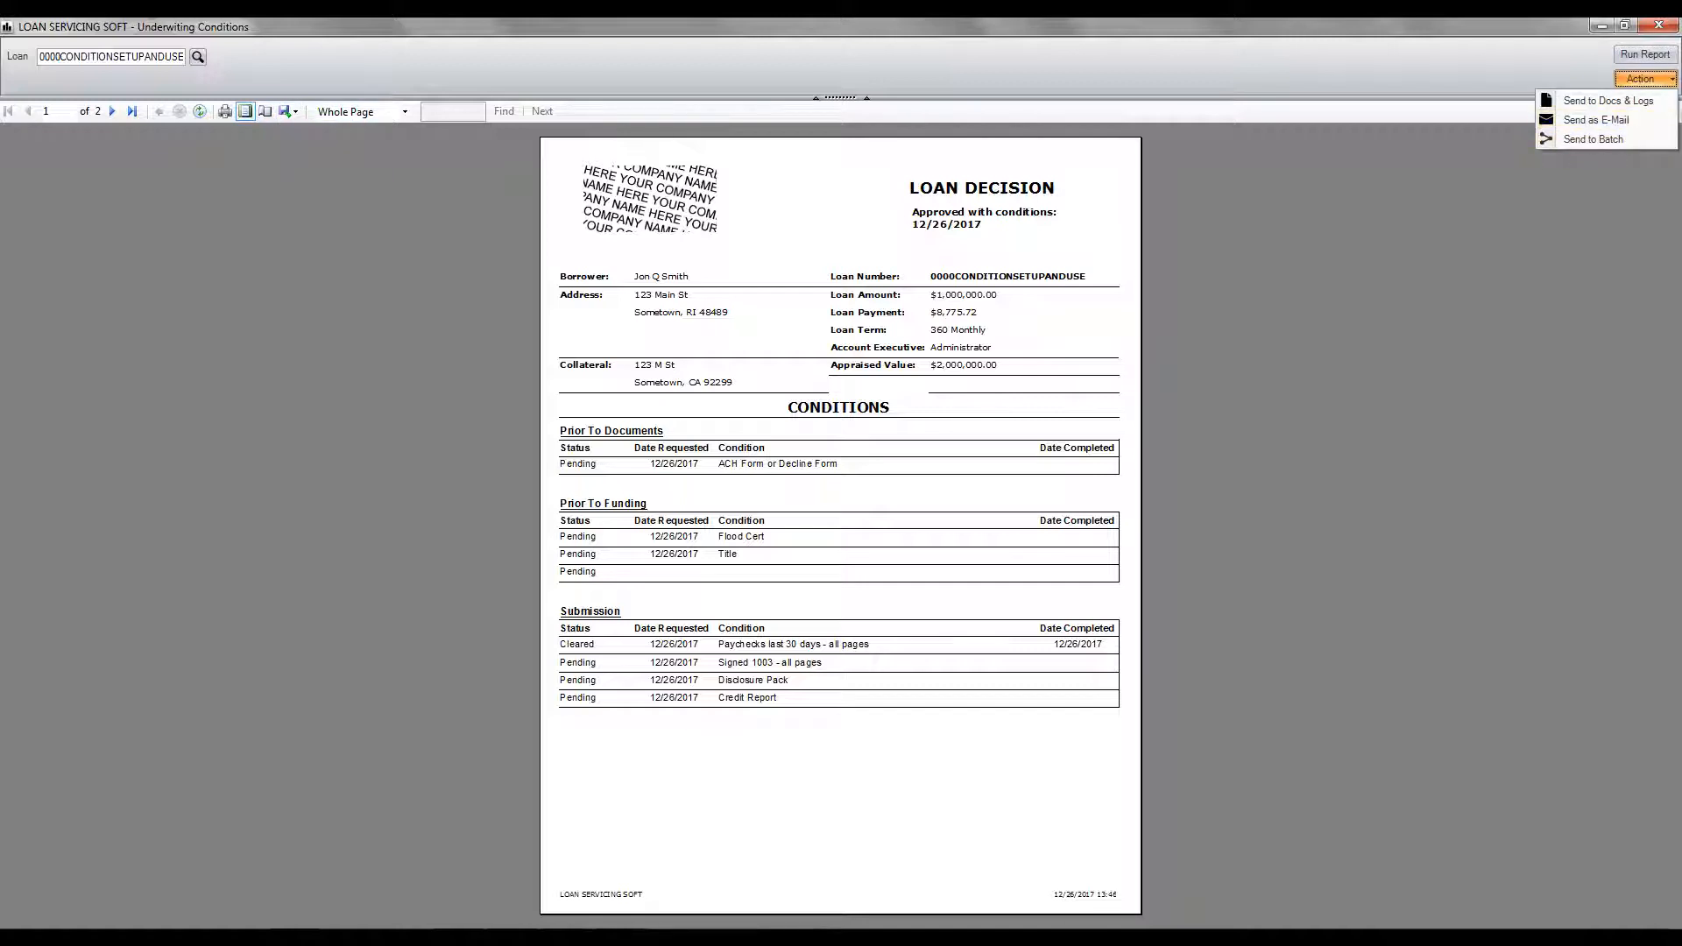